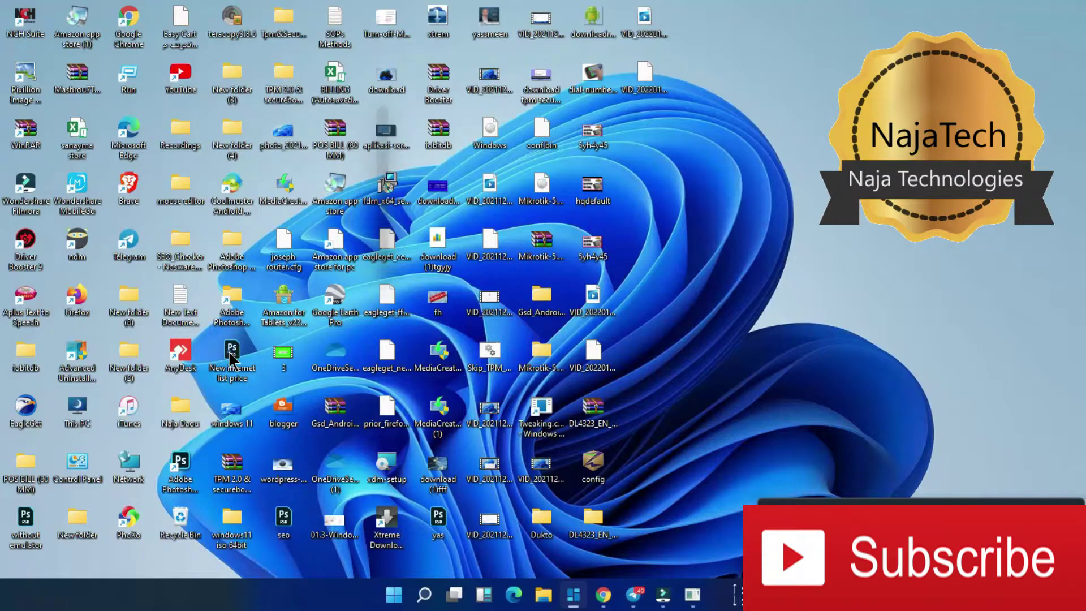
Open Windows Search filtered to Apps, then show the Start menu's All apps list.
{"action": "left_click", "coordinate": [423, 594]}
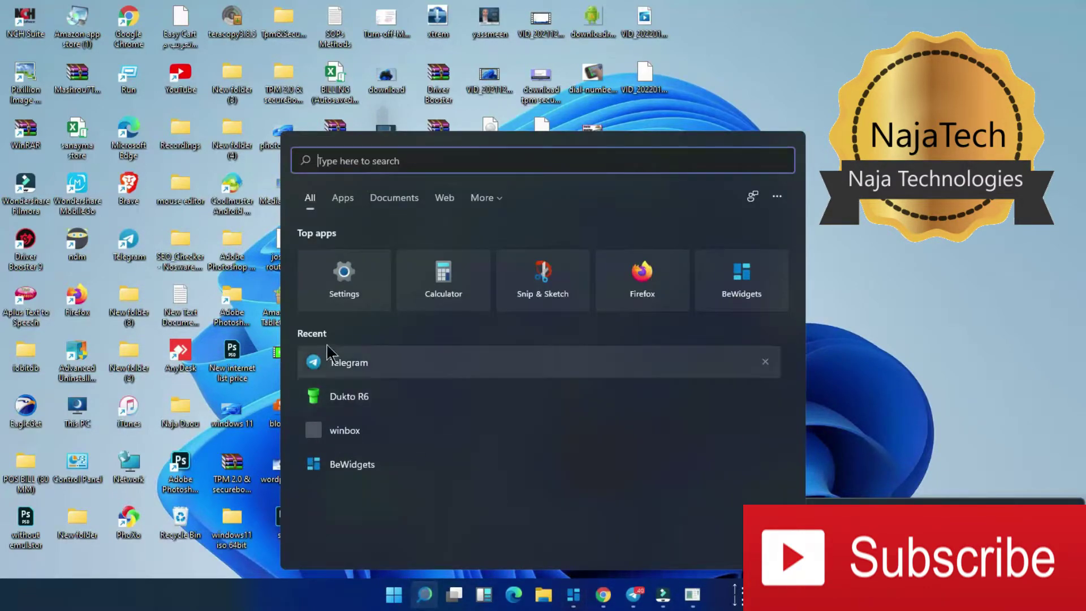
{"action": "left_click", "coordinate": [340, 200]}
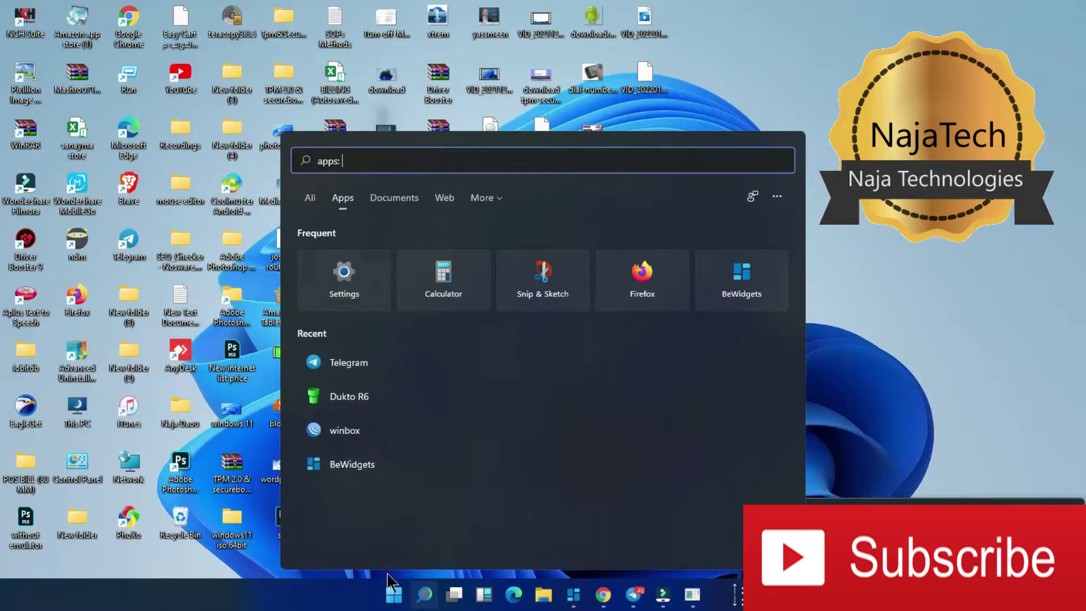
{"action": "left_click", "coordinate": [394, 594]}
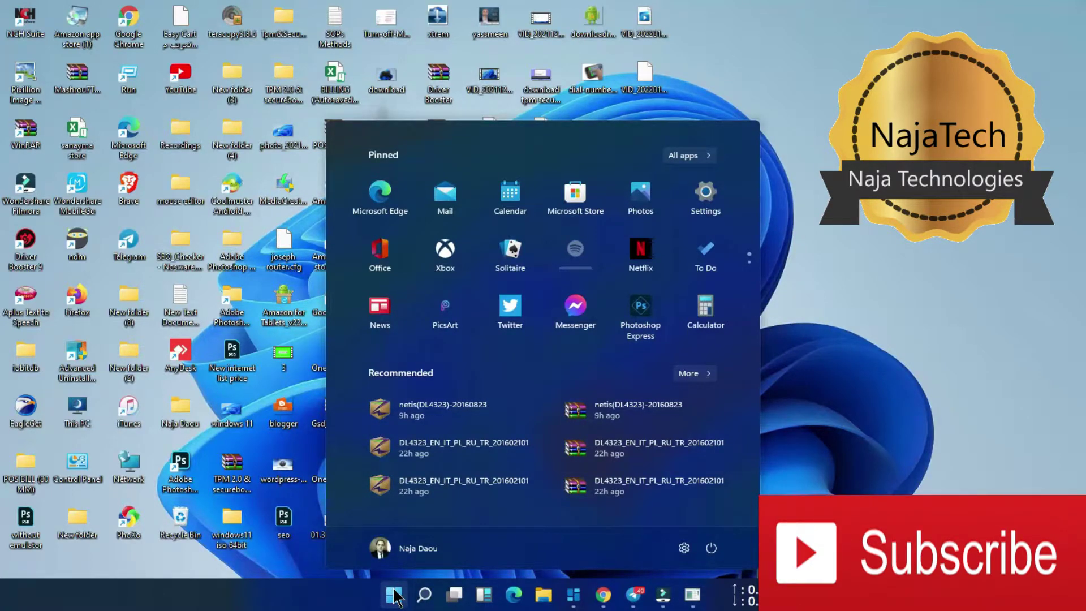
{"action": "left_click", "coordinate": [680, 160]}
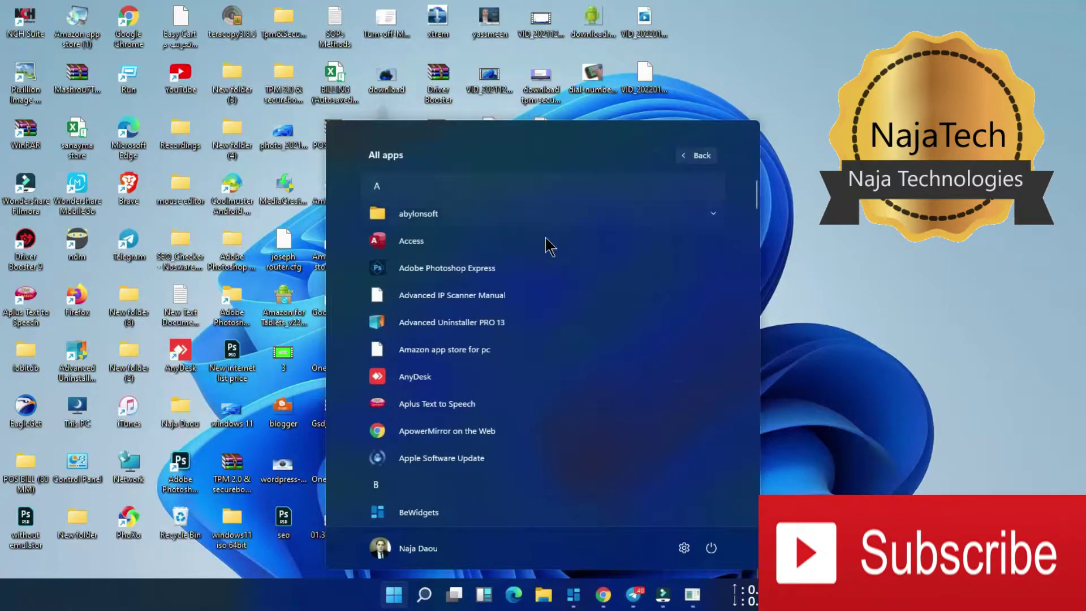
Scroll through the installed apps and launch Adobe Photoshop Express.
{"action": "scroll", "coordinate": [444, 403], "scroll_direction": "down", "scroll_amount": 2}
{"action": "scroll", "coordinate": [443, 409], "scroll_direction": "up", "scroll_amount": 1}
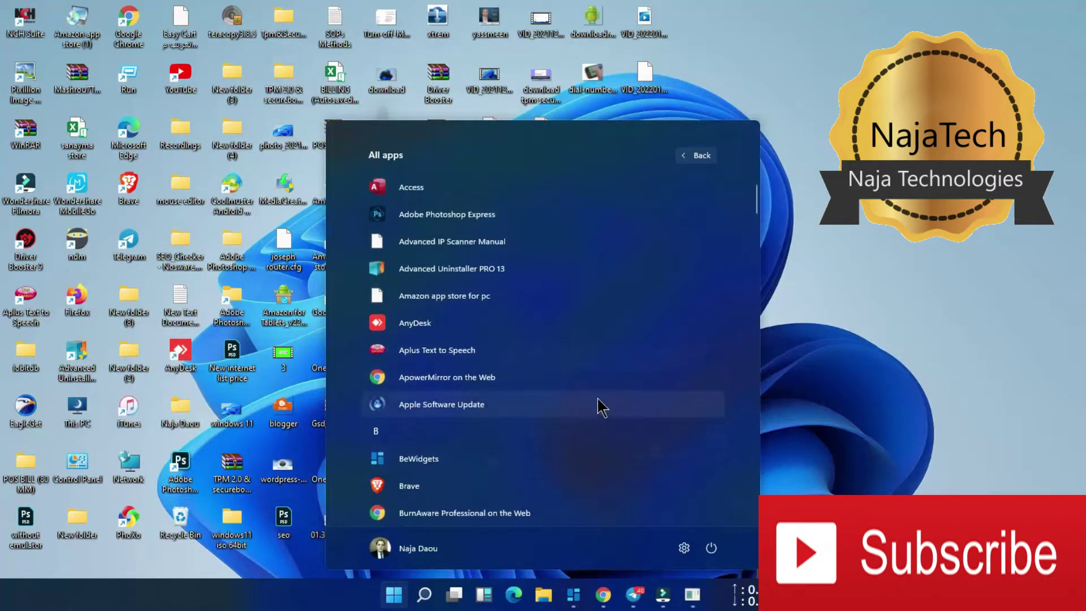
{"action": "left_click_drag", "start_coordinate": [759, 214], "coordinate": [747, 403]}
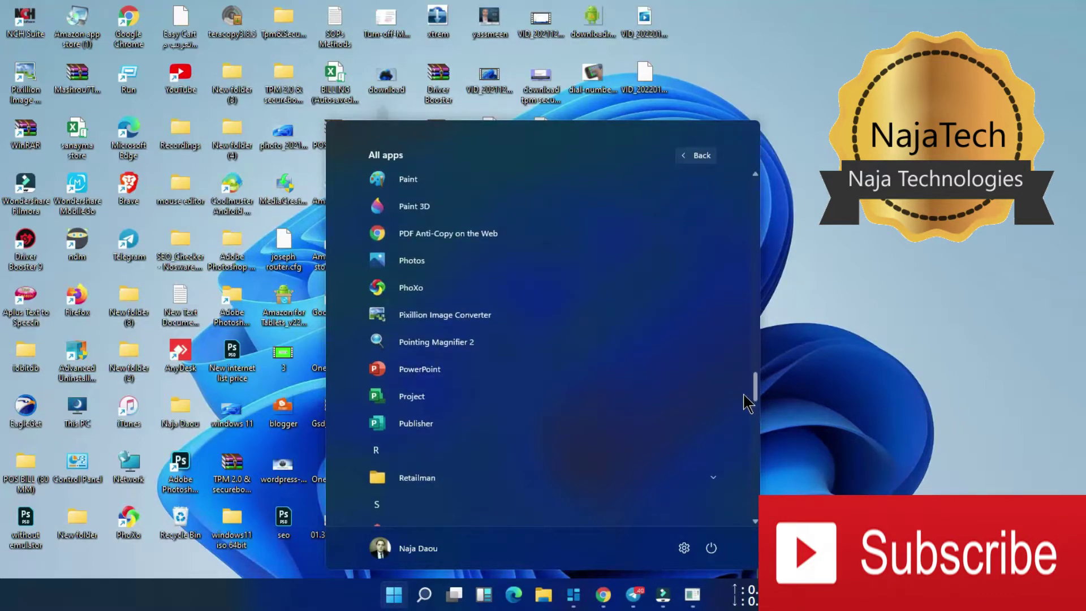
{"action": "left_click_drag", "start_coordinate": [748, 403], "coordinate": [748, 391]}
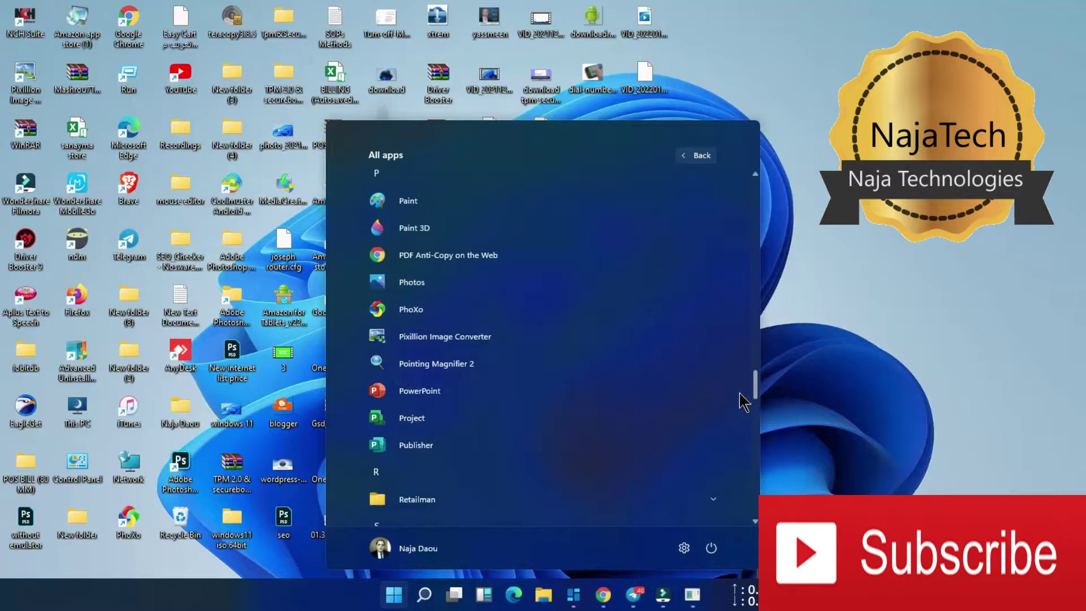
{"action": "mouse_move", "coordinate": [747, 391]}
{"action": "left_mouse_down"}
{"action": "mouse_move", "coordinate": [727, 450]}
{"action": "mouse_move", "coordinate": [730, 531]}
{"action": "mouse_move", "coordinate": [753, 198]}
{"action": "left_mouse_up"}
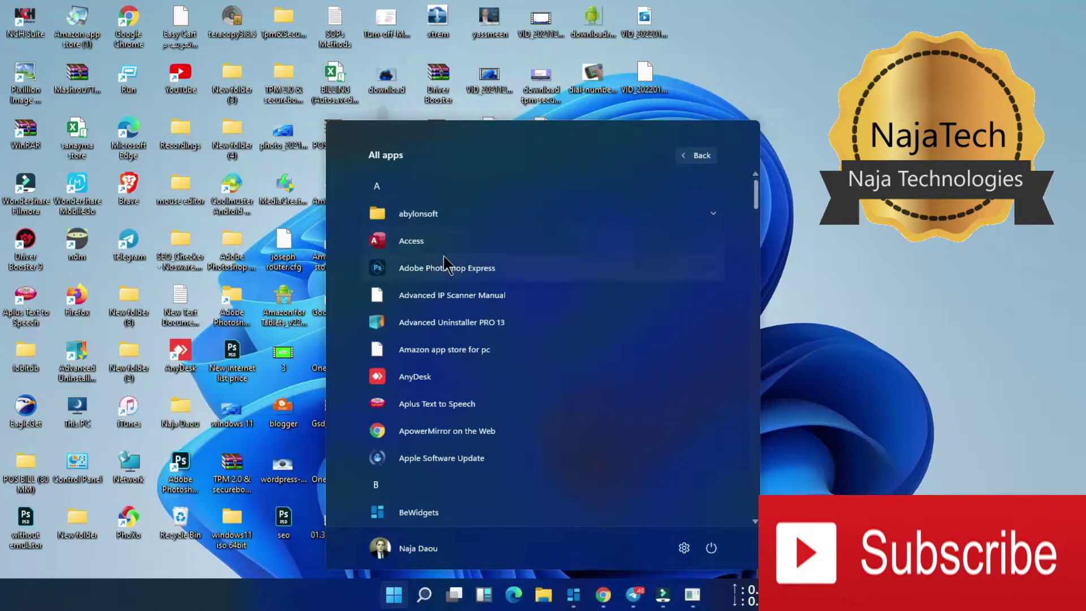
{"action": "left_click", "coordinate": [412, 271]}
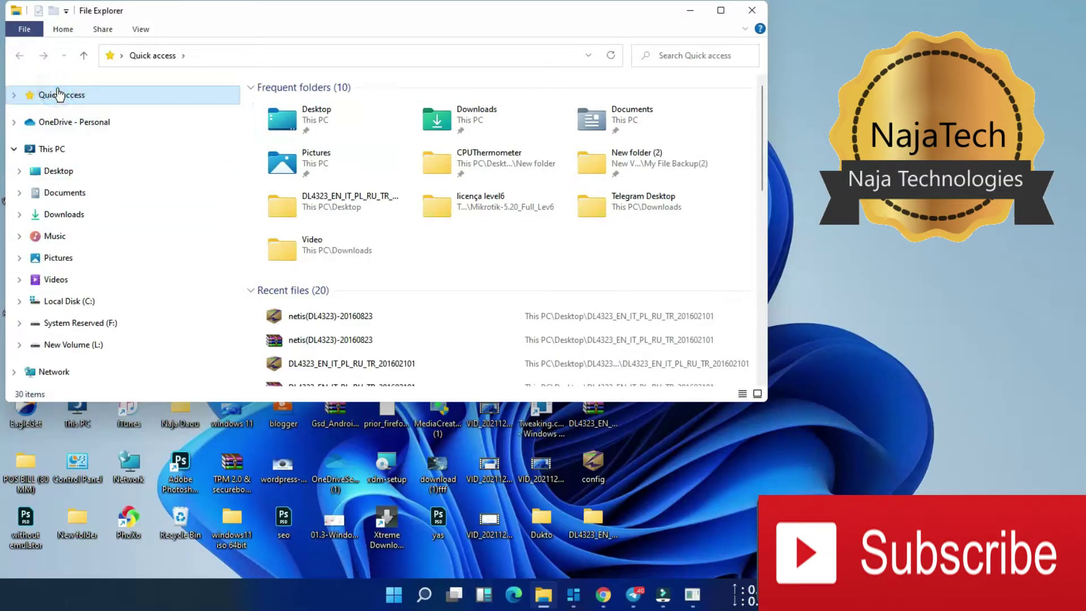
Navigate File Explorer to the Pictures folder.
{"action": "left_click", "coordinate": [57, 93]}
{"action": "left_click", "coordinate": [13, 95]}
{"action": "left_click", "coordinate": [52, 181]}
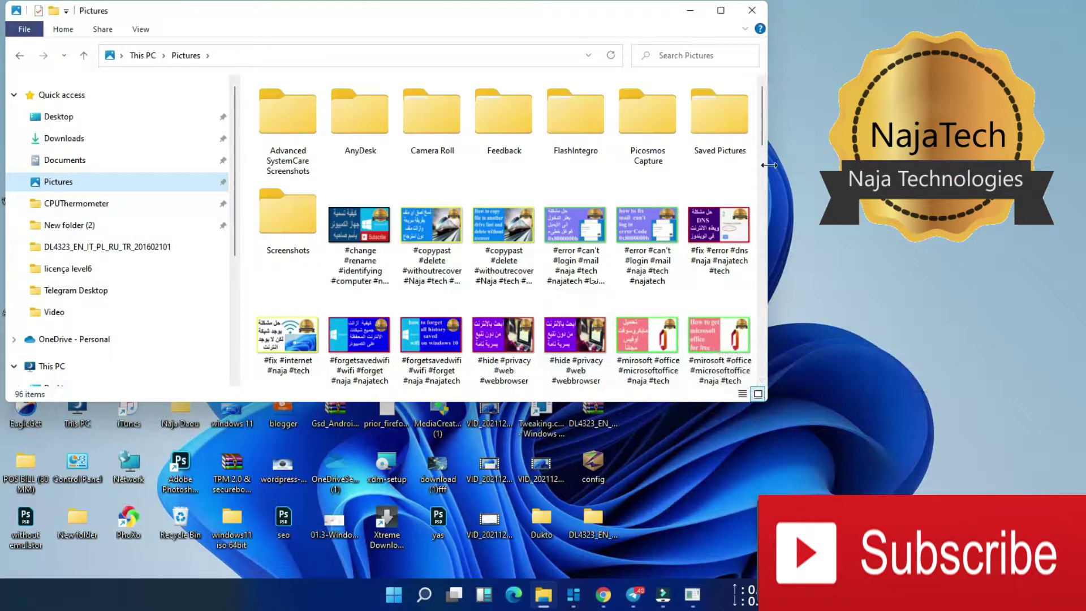
{"action": "left_click_drag", "start_coordinate": [760, 104], "coordinate": [754, 196]}
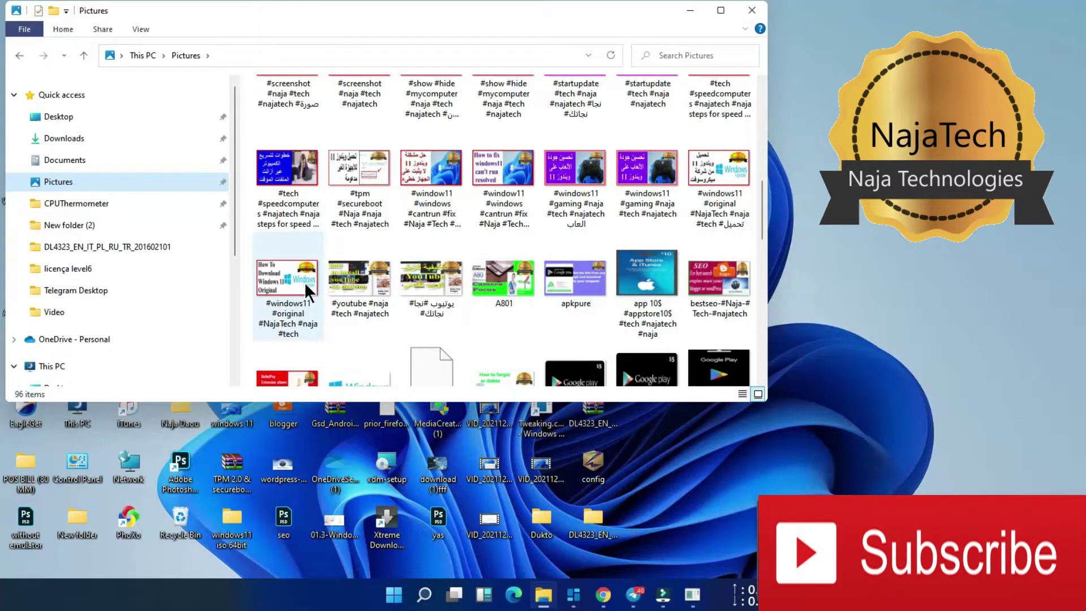
Open the #windows11 thumbnail with Adobe Photoshop 2020, then close File Explorer.
{"action": "double_click", "coordinate": [280, 274]}
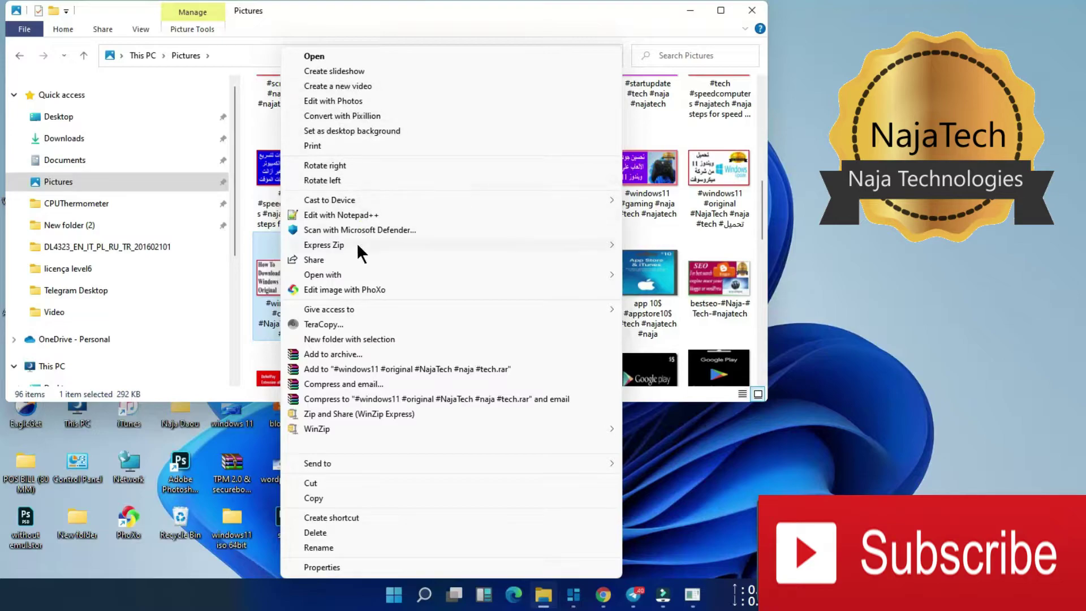
{"action": "mouse_move", "coordinate": [322, 274]}
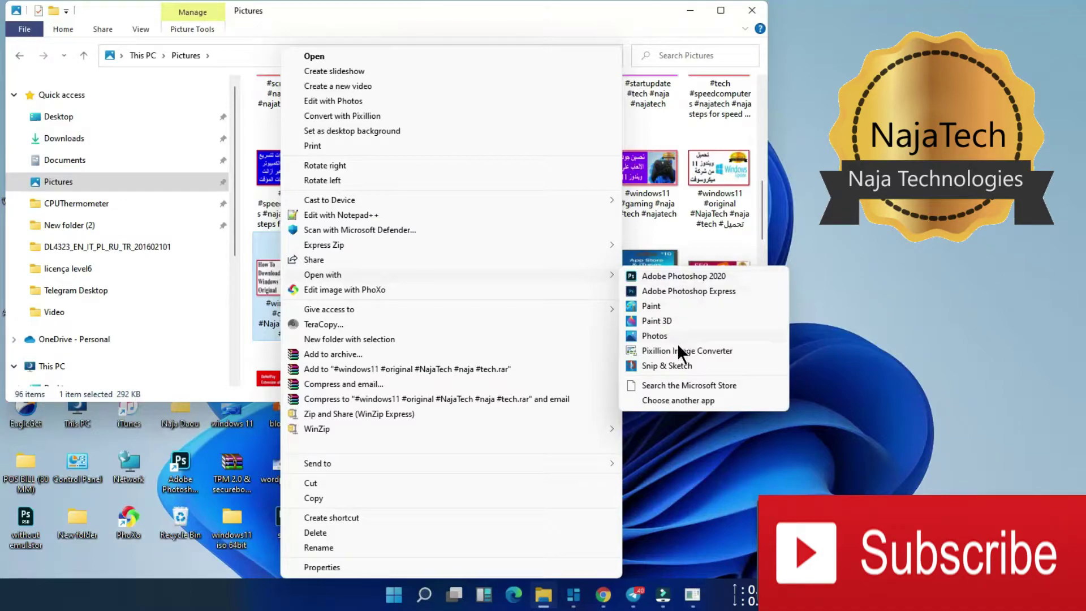
{"action": "left_click", "coordinate": [672, 277]}
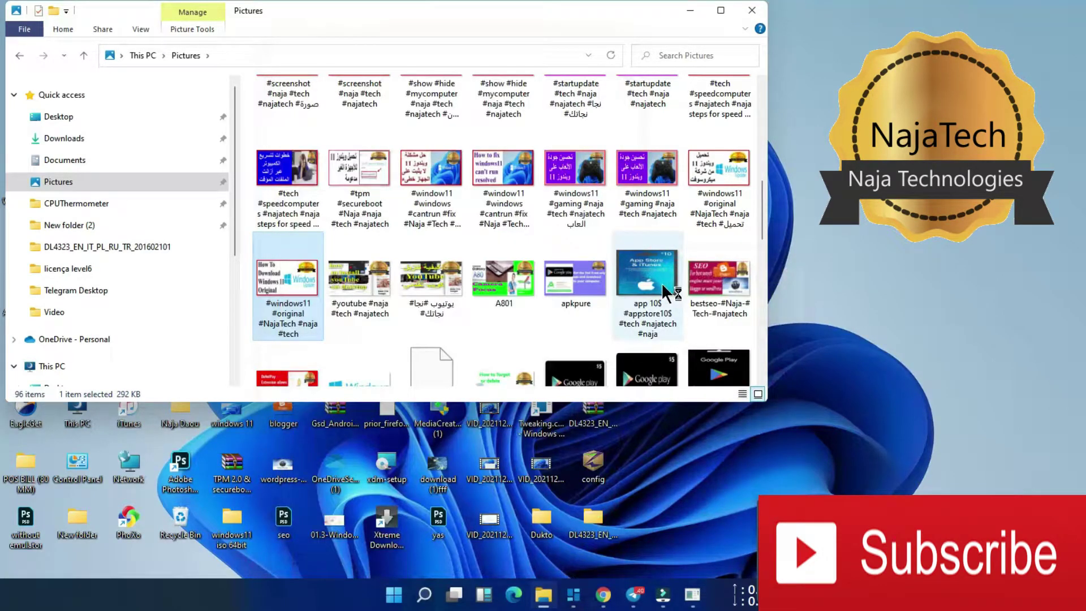
{"action": "left_click", "coordinate": [752, 11]}
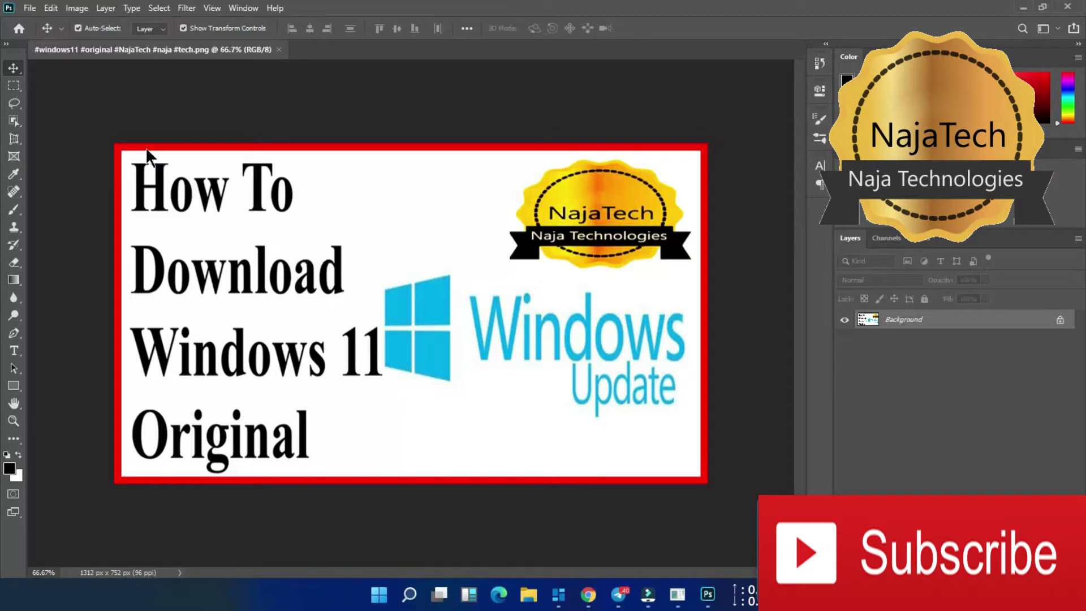
Glance at the File menu, then open the 1280 × 720 px New Document dialog with Ctrl+N.
{"action": "left_click", "coordinate": [28, 9]}
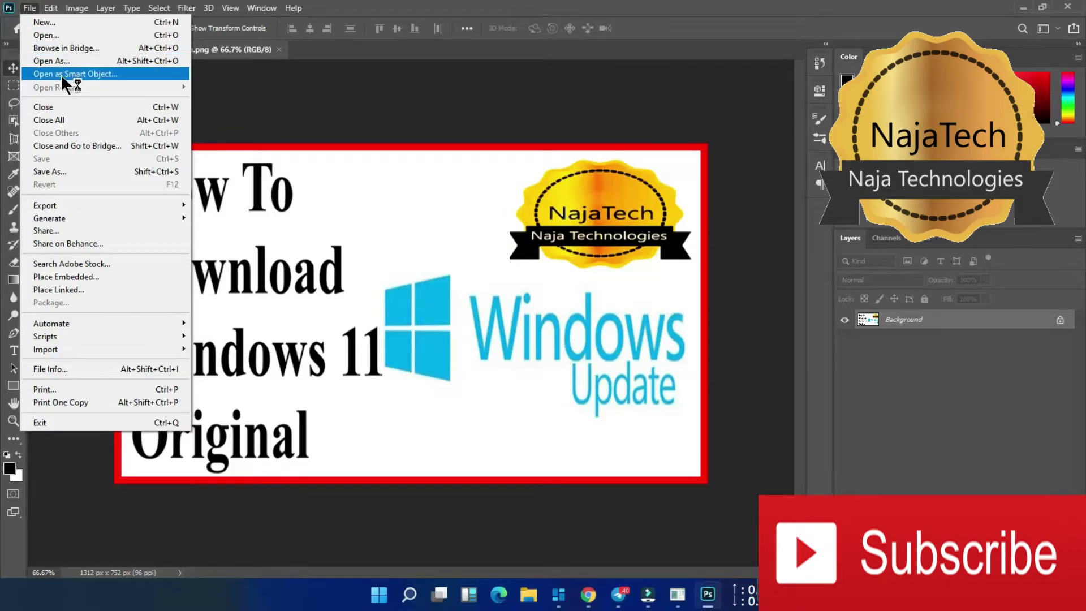
{"action": "key", "text": "Escape"}
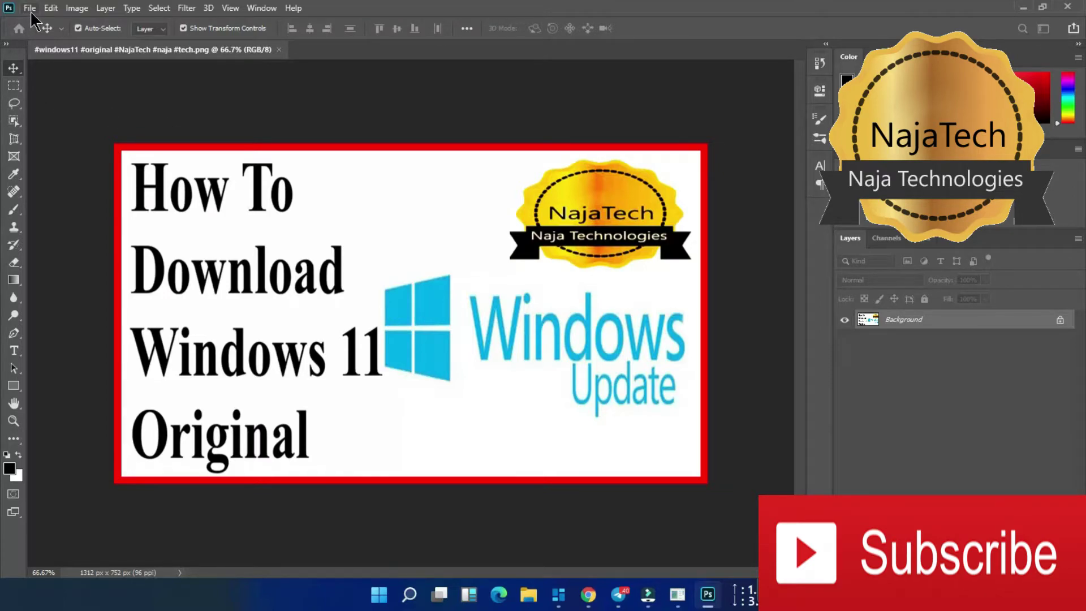
{"action": "key", "text": "ctrl+n"}
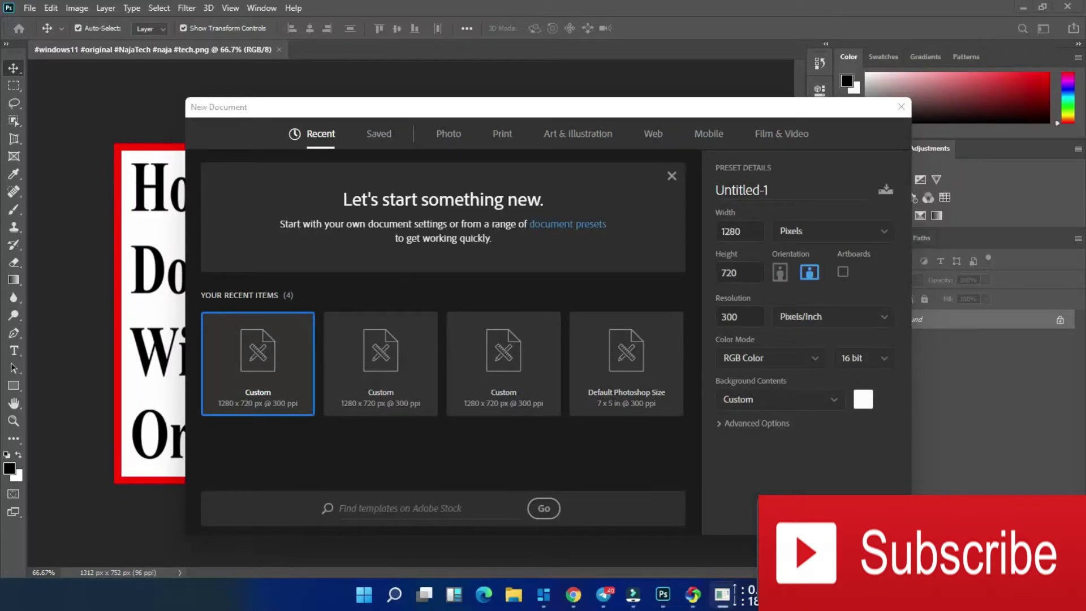
Name the new document 'project how to download windows 11'.
{"action": "left_click", "coordinate": [780, 190]}
{"action": "left_click_drag", "start_coordinate": [780, 190], "coordinate": [702, 192]}
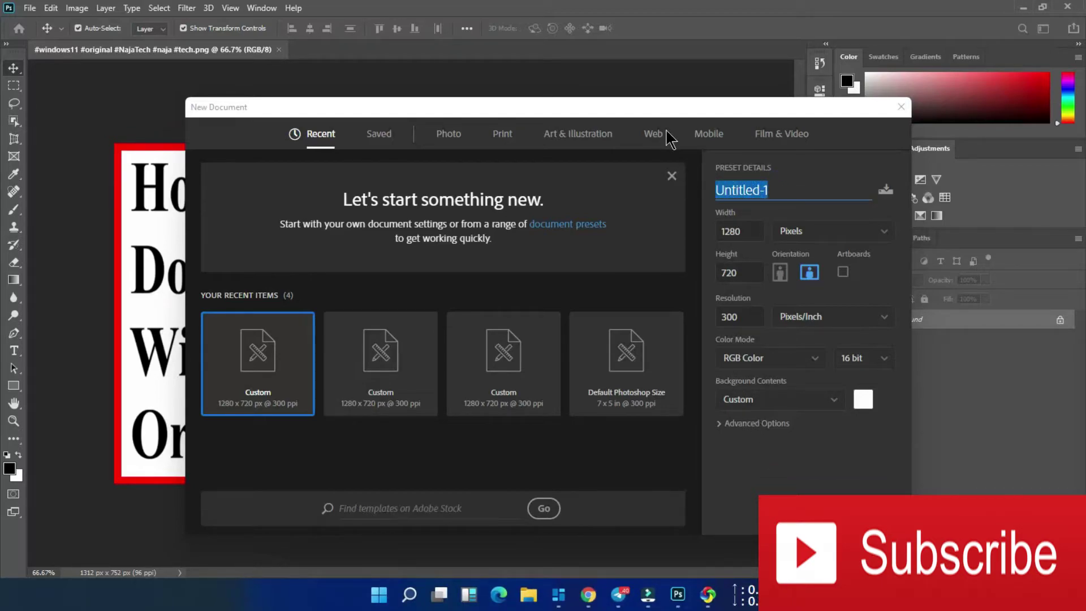
{"action": "key", "text": "BackSpace"}
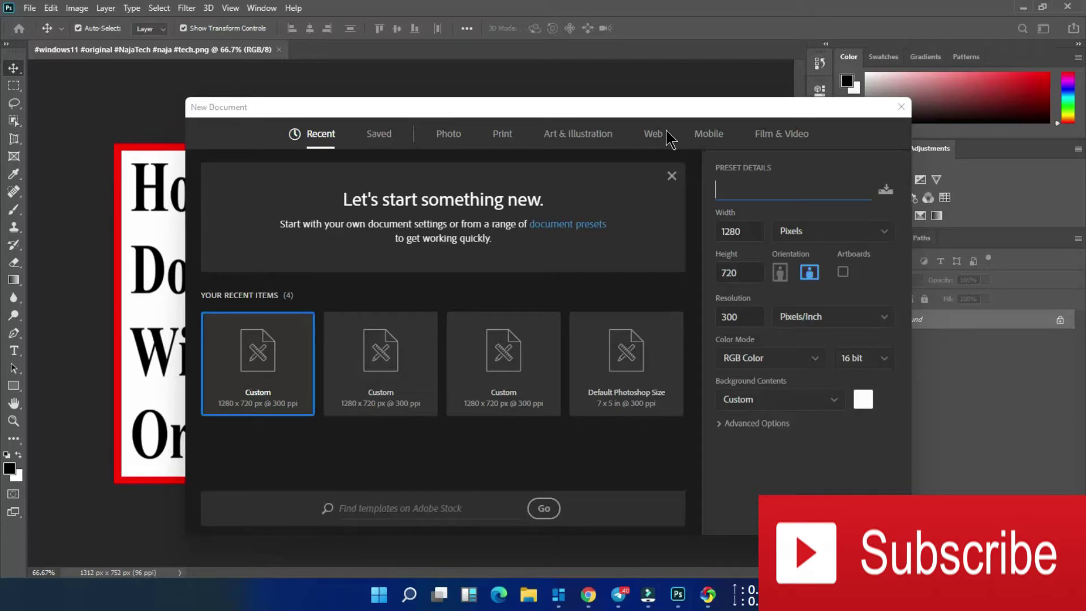
{"action": "type", "text": "P"}
{"action": "type", "text": "ro"}
{"action": "type", "text": "je"}
{"action": "key", "text": "ctrl+a"}
{"action": "type", "text": "c"}
{"action": "type", "text": "t"}
{"action": "key", "text": "BackSpace"}
{"action": "key", "text": "BackSpace"}
{"action": "type", "text": "p"}
{"action": "type", "text": "ro"}
{"action": "type", "text": "je"}
{"action": "type", "text": "ct "}
{"action": "type", "text": "how "}
{"action": "type", "text": "to "}
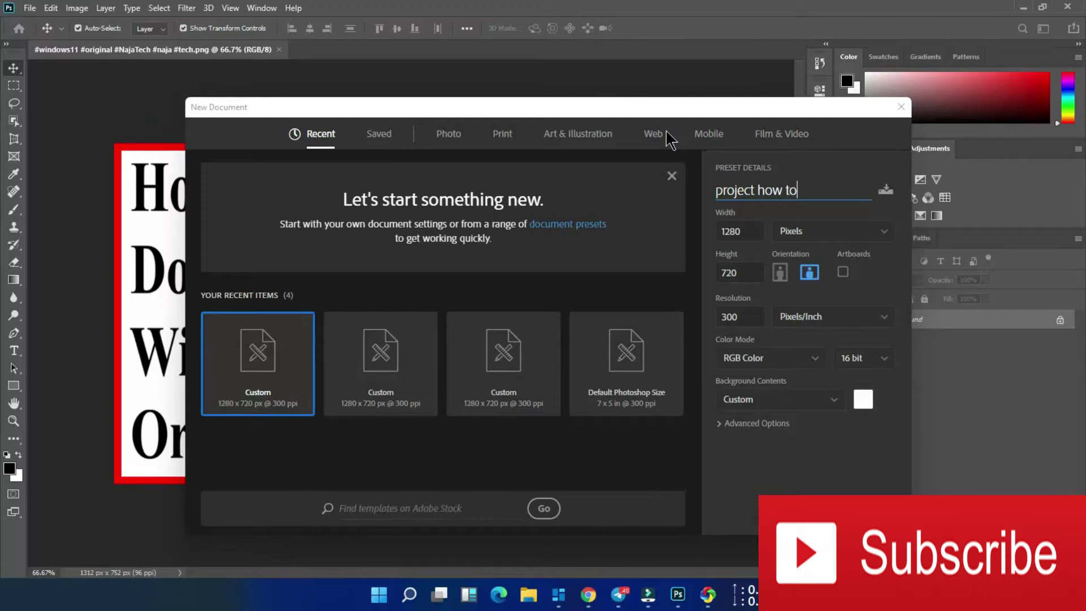
{"action": "type", "text": "do"}
{"action": "type", "text": "wn"}
{"action": "type", "text": "ad "}
{"action": "type", "text": "win"}
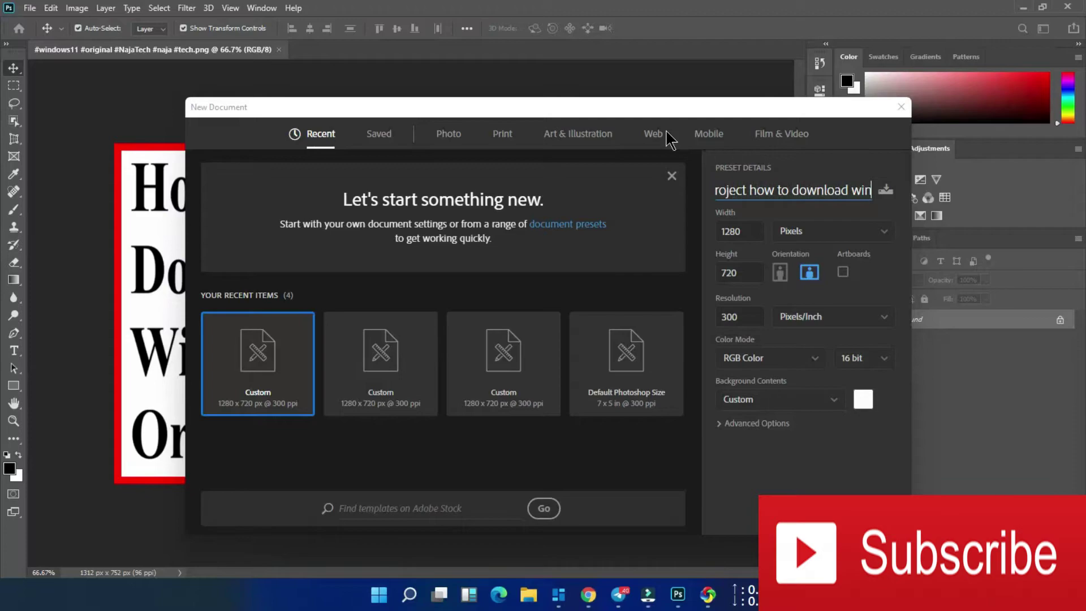
{"action": "type", "text": "dows"}
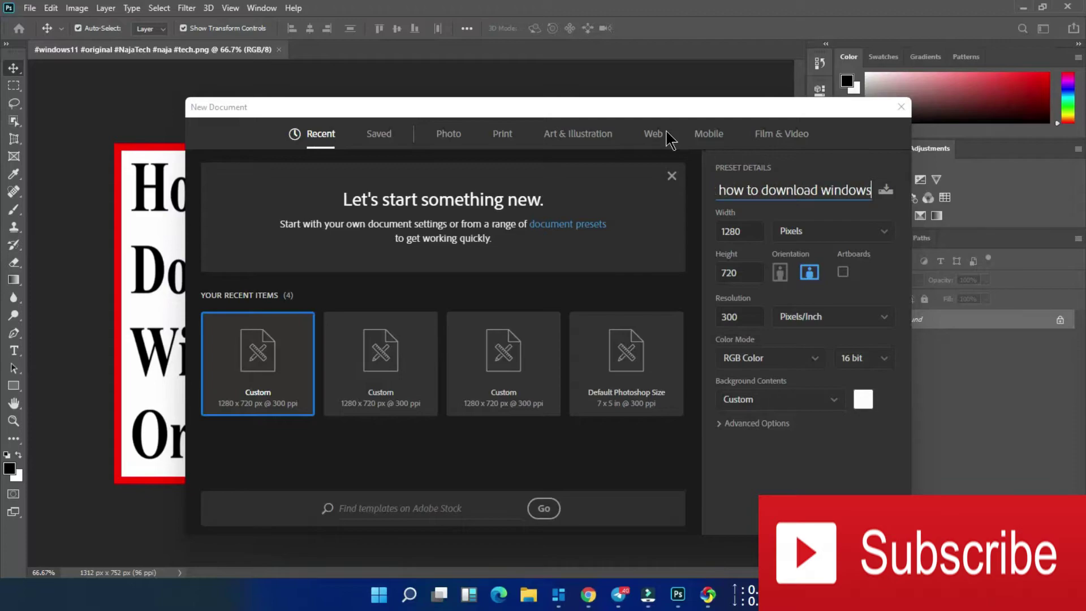
{"action": "type", "text": " 1"}
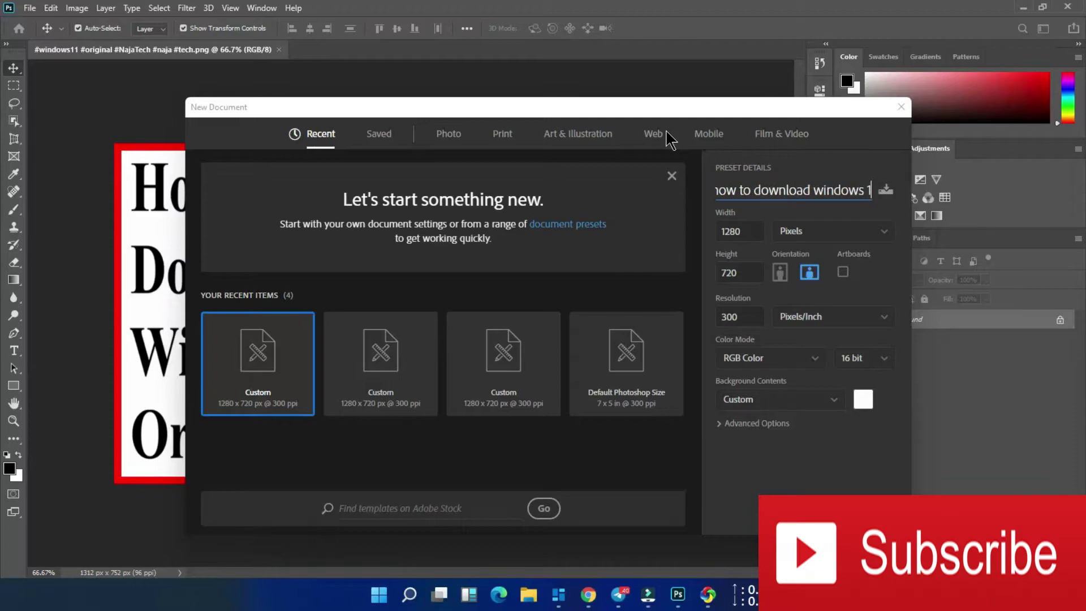
{"action": "type", "text": "1"}
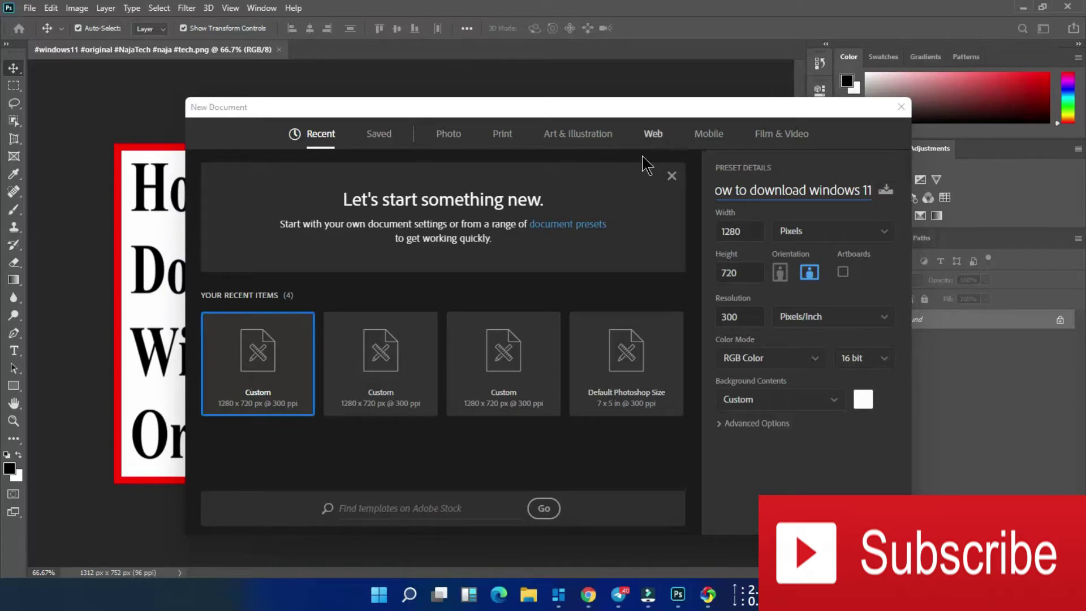
{"action": "key", "text": "Left"}
{"action": "key", "text": "Left"}
{"action": "key", "text": "Left"}
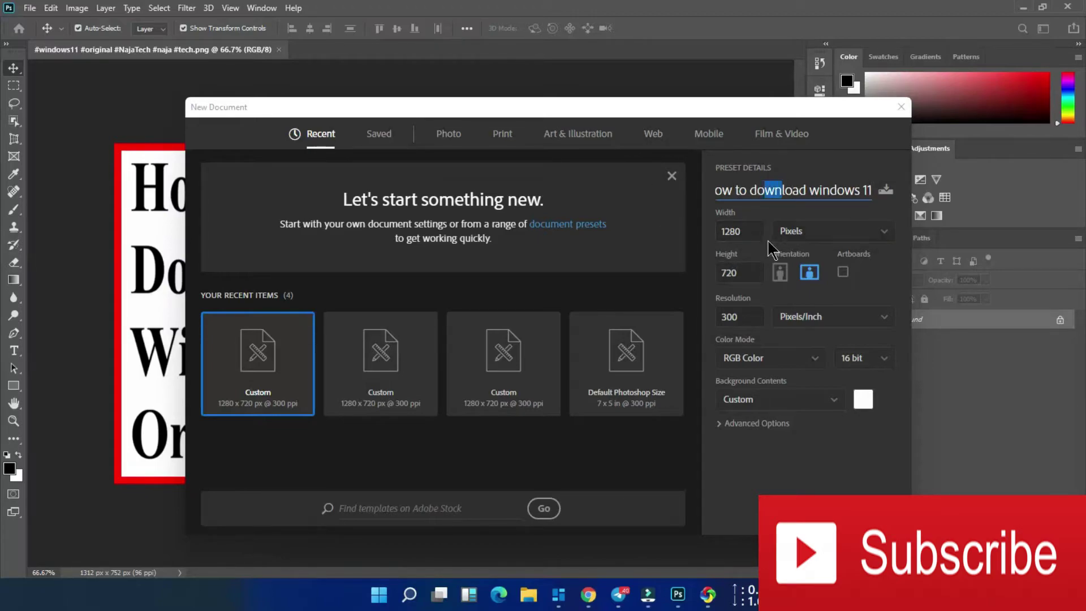
Set width 1280 px, height 720 px and resolution 80 pixels/inch.
{"action": "left_click_drag", "start_coordinate": [751, 236], "coordinate": [720, 237]}
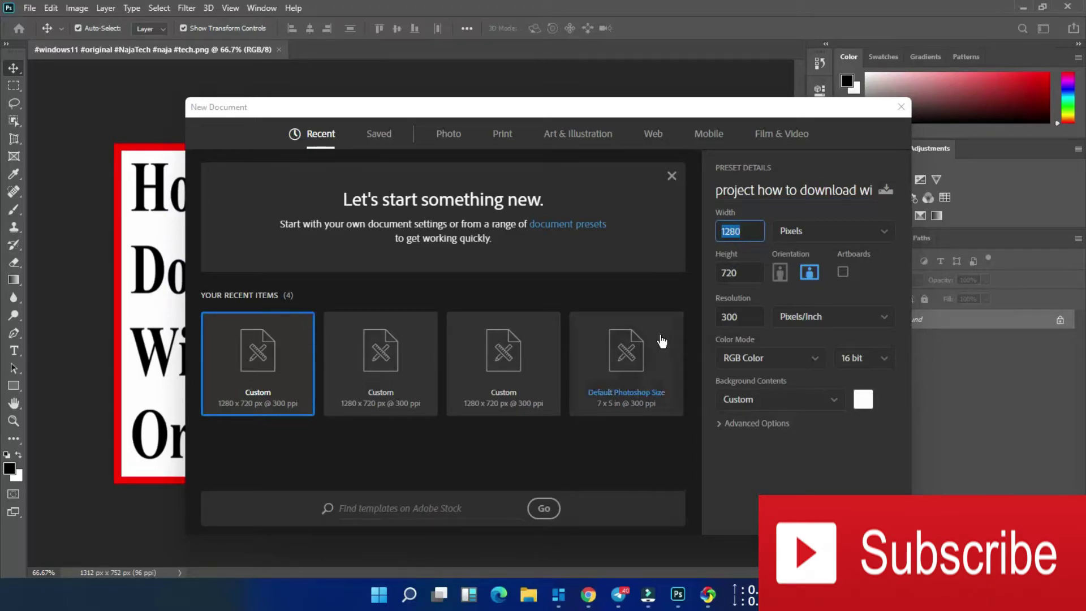
{"action": "type", "text": "12"}
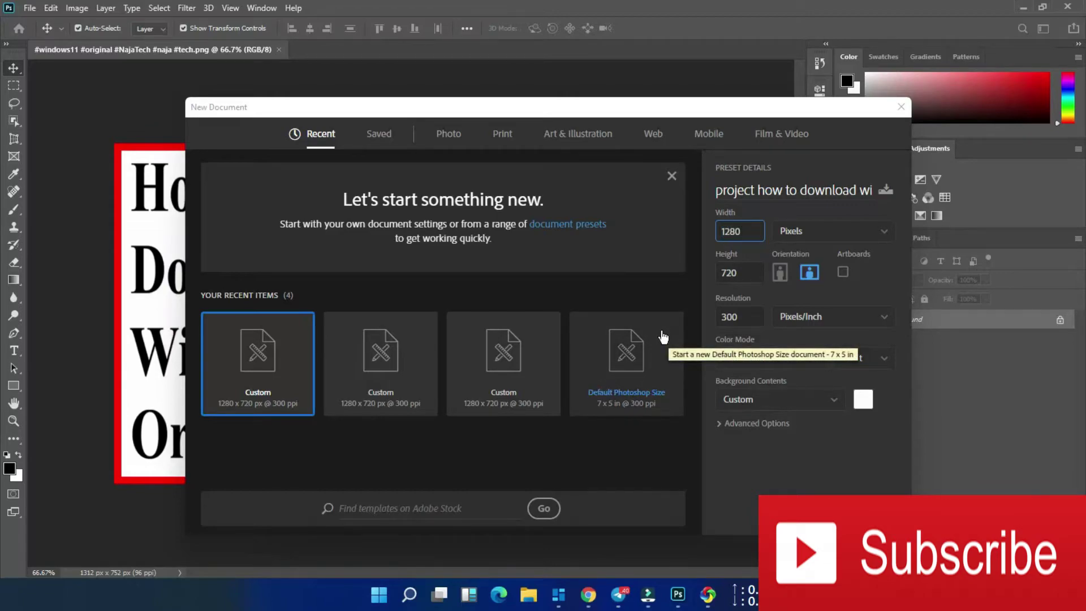
{"action": "left_click", "coordinate": [745, 273]}
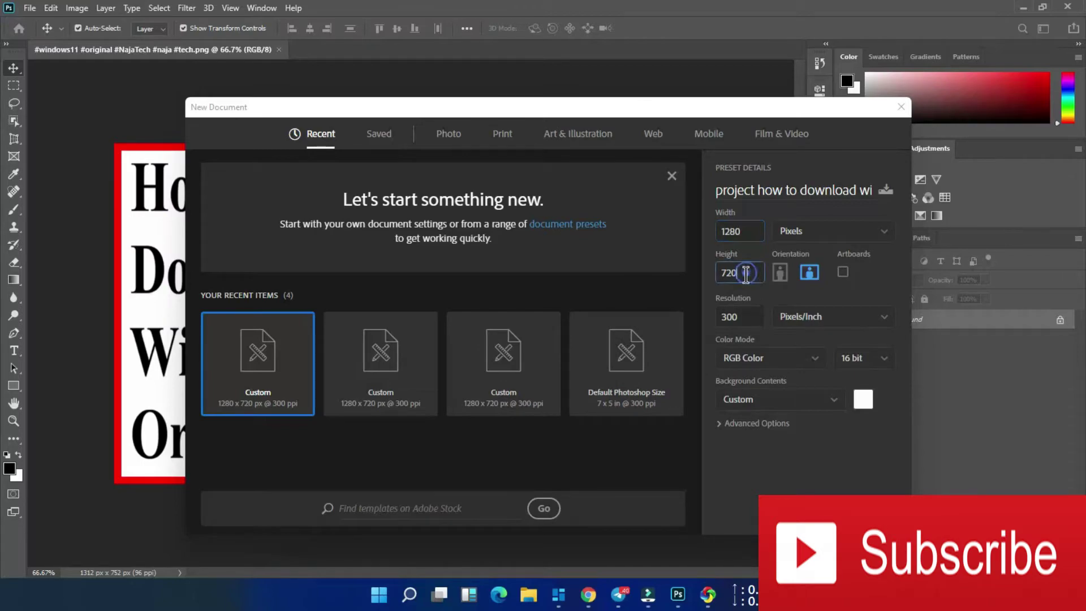
{"action": "double_click", "coordinate": [746, 273]}
{"action": "type", "text": "7"}
{"action": "double_click", "coordinate": [753, 316]}
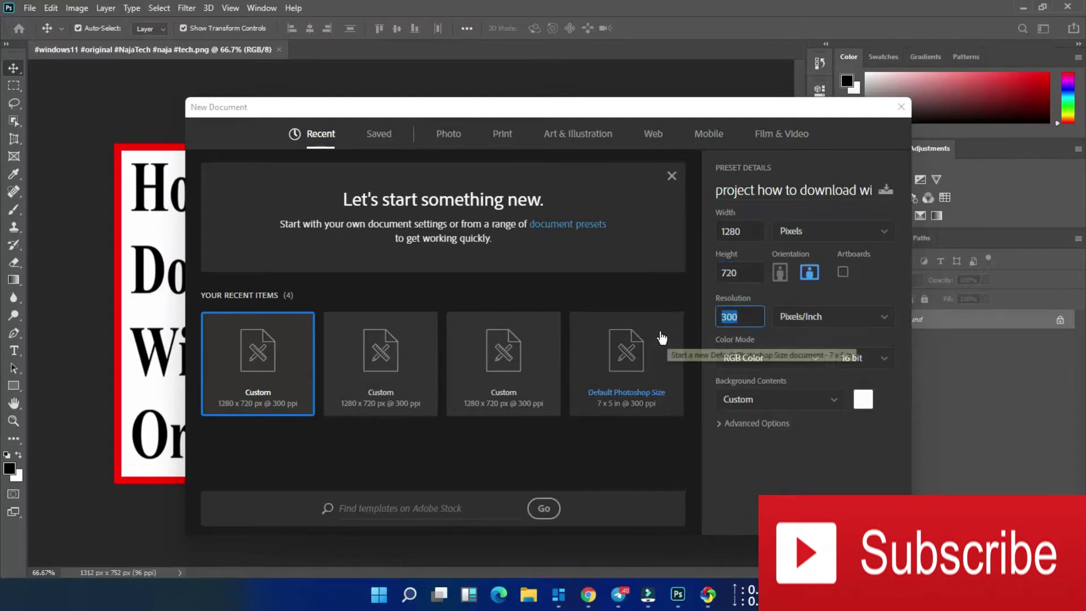
{"action": "type", "text": "80"}
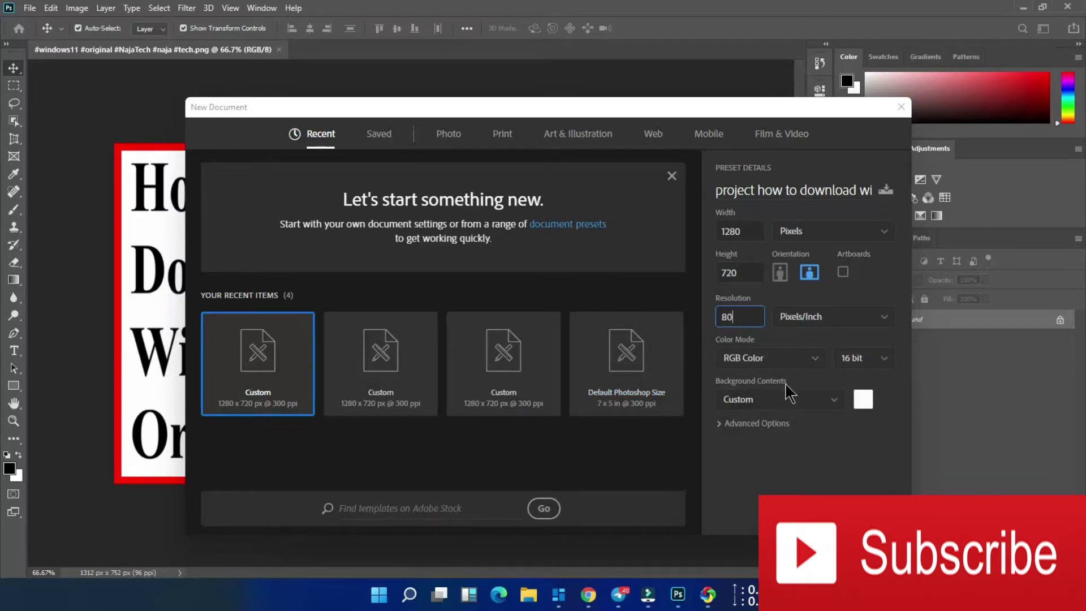
Try CMYK Color, then return to RGB Color with resolution 80 pixels/inch.
{"action": "left_click", "coordinate": [782, 362]}
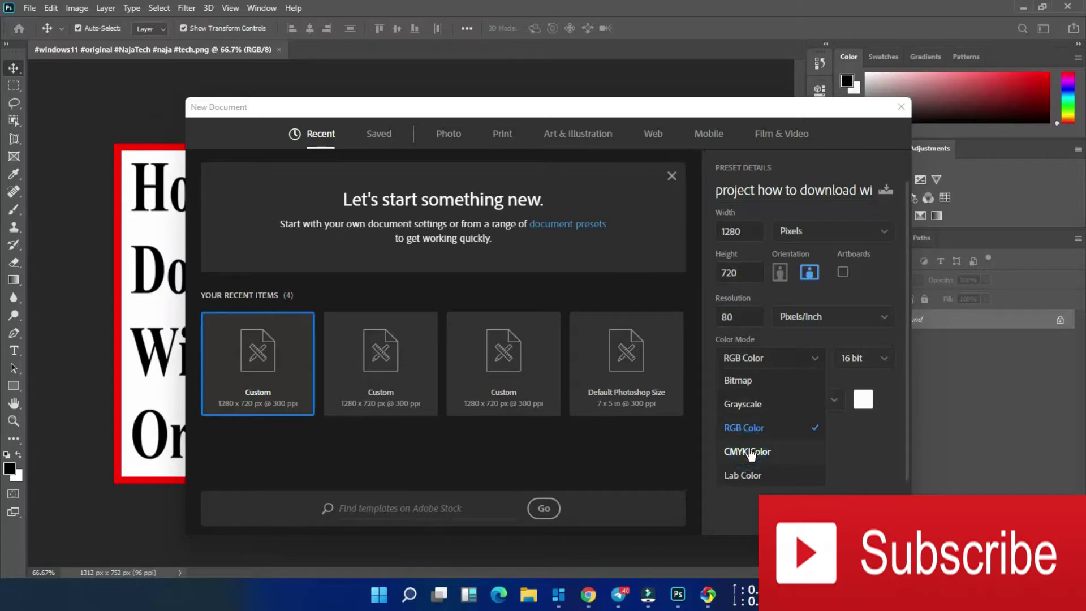
{"action": "left_click", "coordinate": [750, 452]}
{"action": "double_click", "coordinate": [744, 316]}
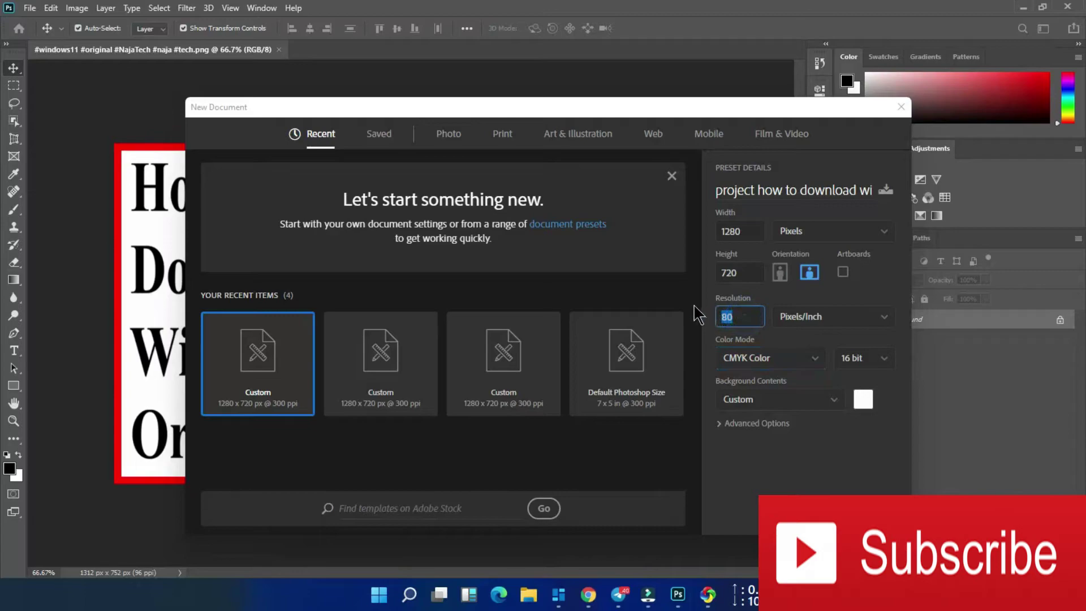
{"action": "type", "text": "300"}
{"action": "left_click", "coordinate": [747, 362]}
{"action": "left_click", "coordinate": [752, 428]}
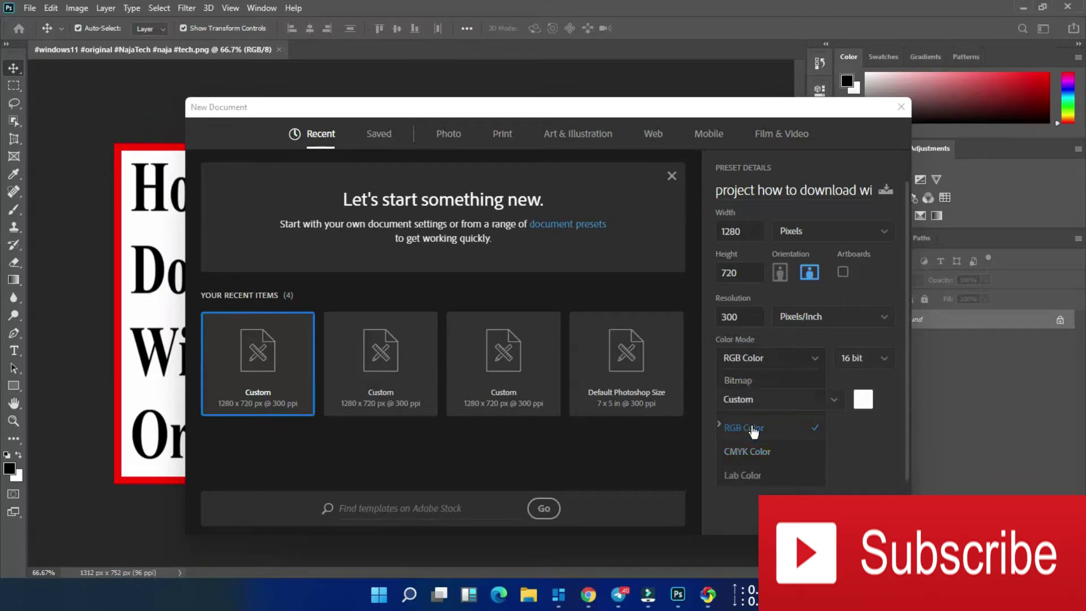
{"action": "double_click", "coordinate": [729, 316]}
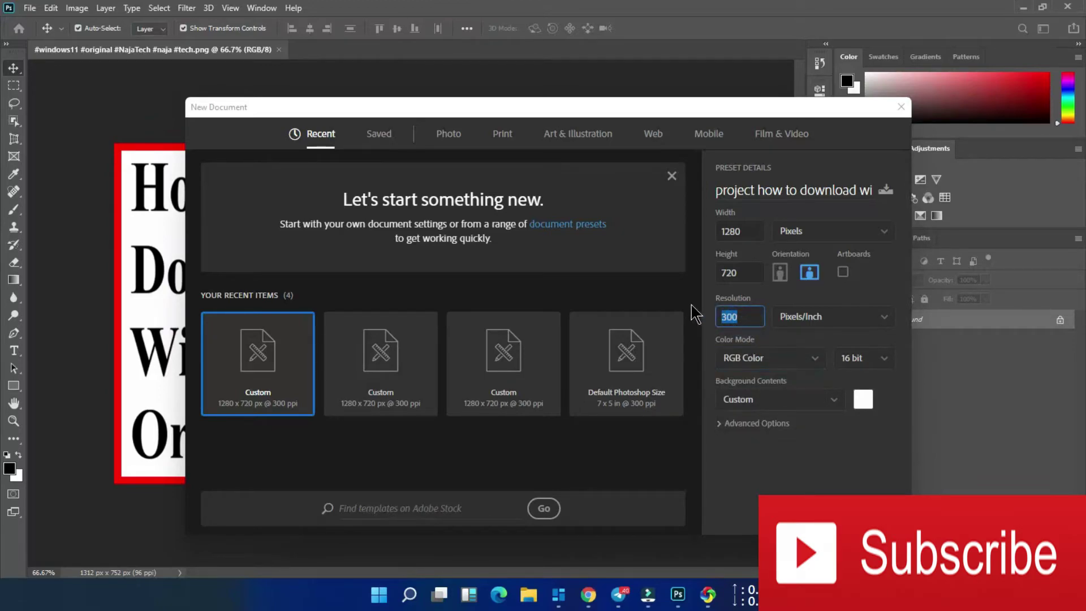
{"action": "type", "text": "80"}
Keep Pixels/Inch, 16 bit depth and a white background.
{"action": "left_click", "coordinate": [844, 320]}
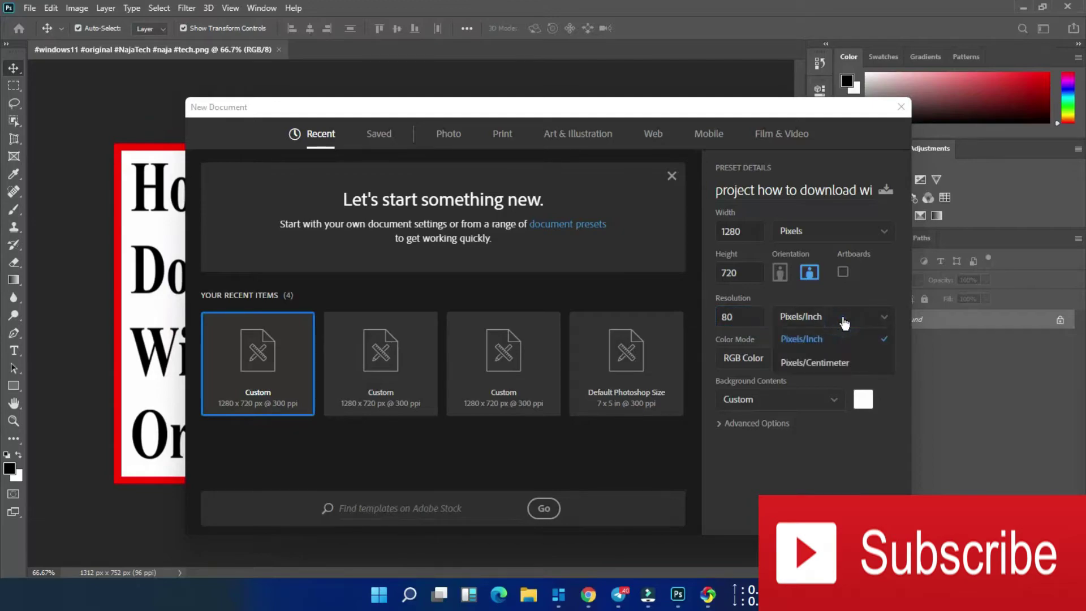
{"action": "left_click", "coordinate": [844, 320]}
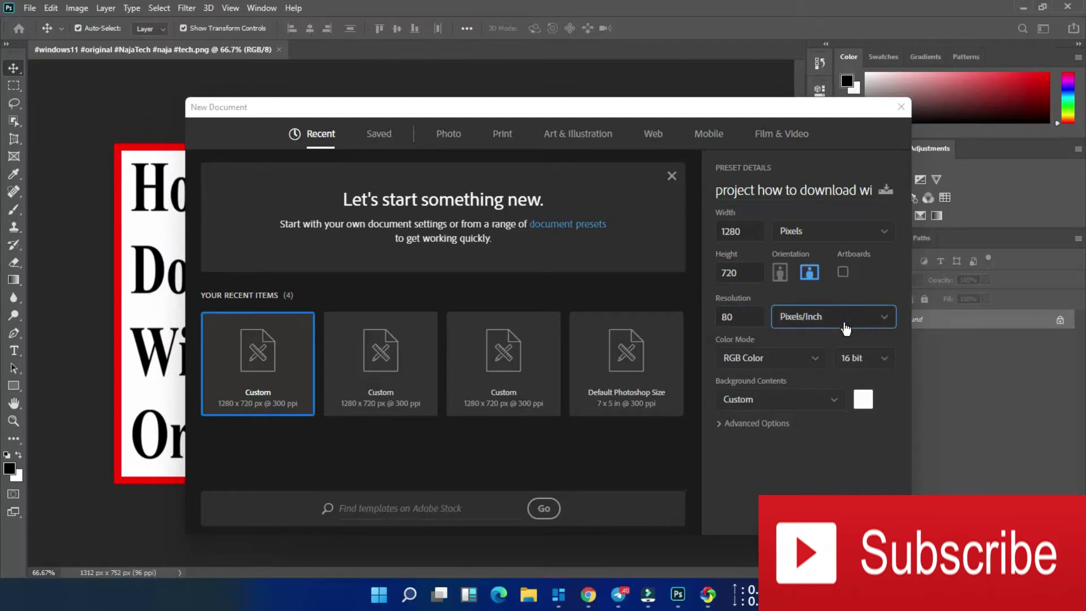
{"action": "left_click", "coordinate": [854, 364]}
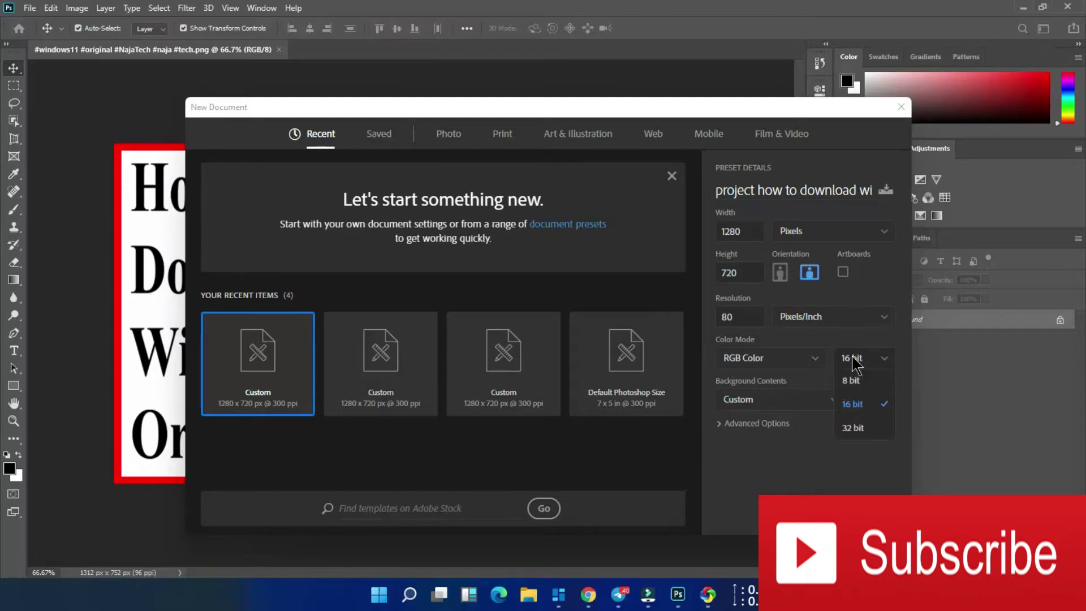
{"action": "left_click", "coordinate": [852, 403]}
{"action": "left_click", "coordinate": [767, 402]}
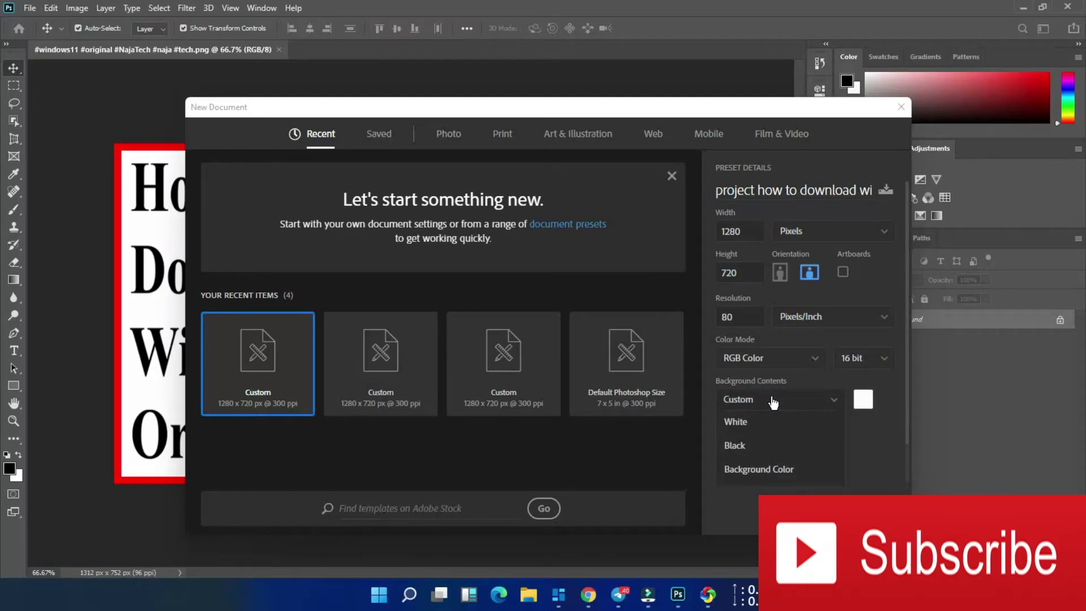
{"action": "left_click", "coordinate": [770, 398]}
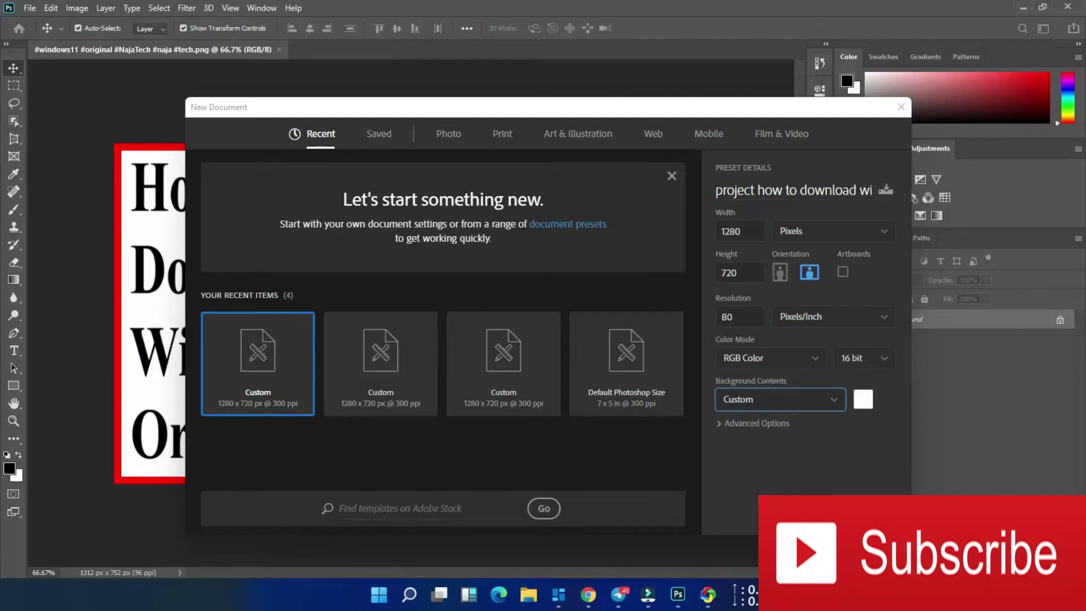
Keep the sRGB colour profile in advanced options and create the document.
{"action": "left_click", "coordinate": [760, 425]}
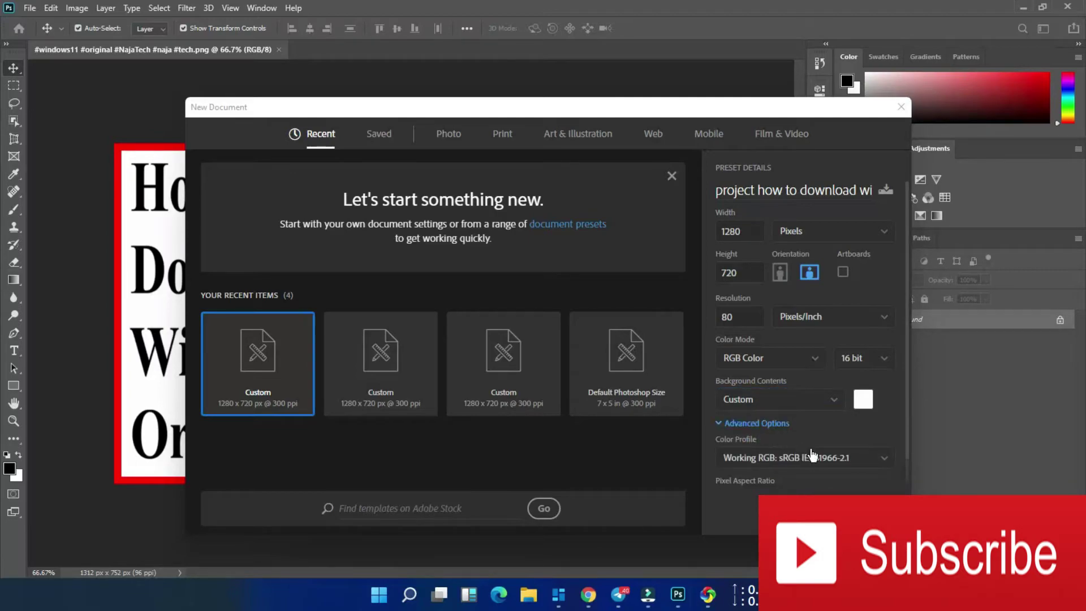
{"action": "left_click", "coordinate": [876, 463]}
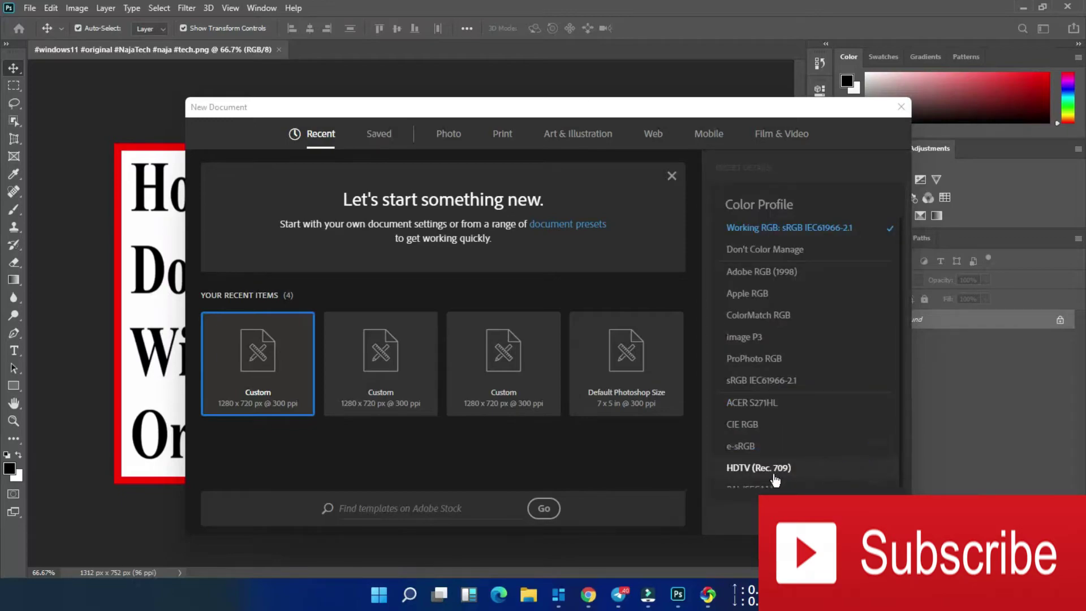
{"action": "left_click", "coordinate": [747, 227]}
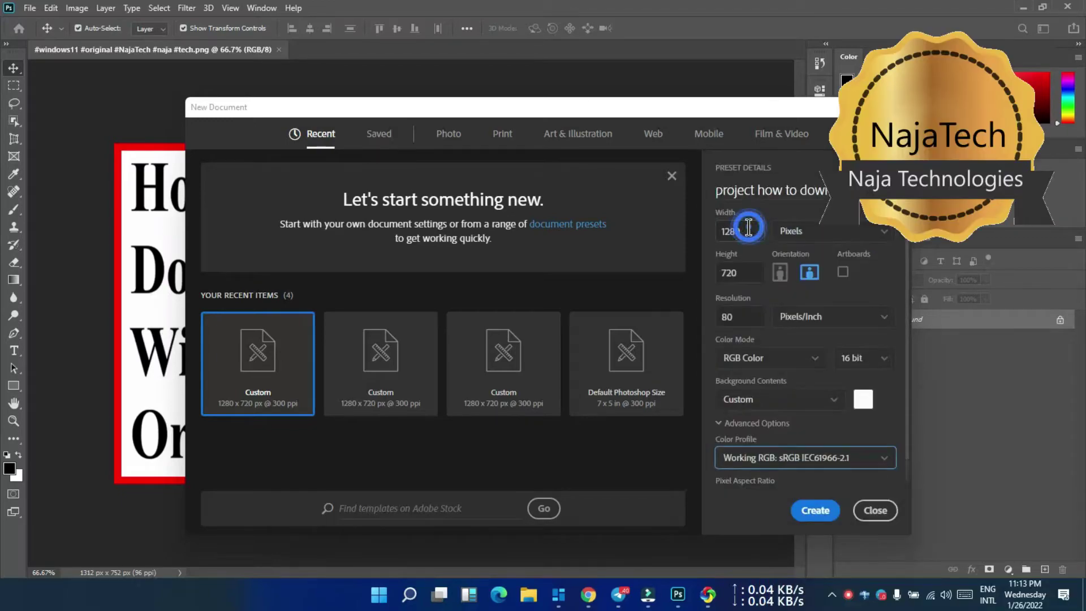
{"action": "left_click", "coordinate": [730, 424]}
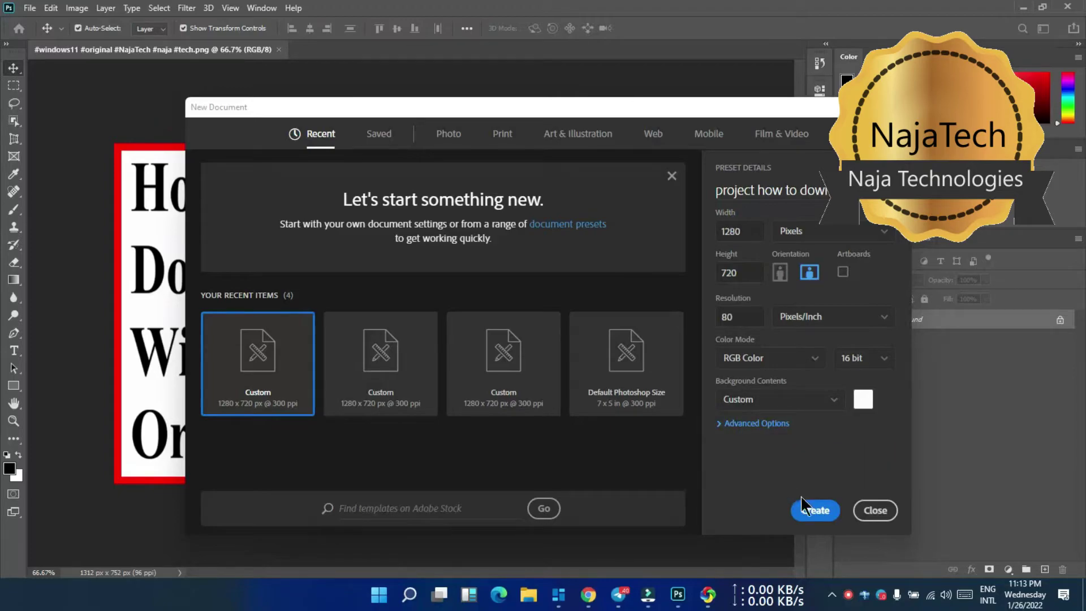
{"action": "left_click", "coordinate": [810, 512]}
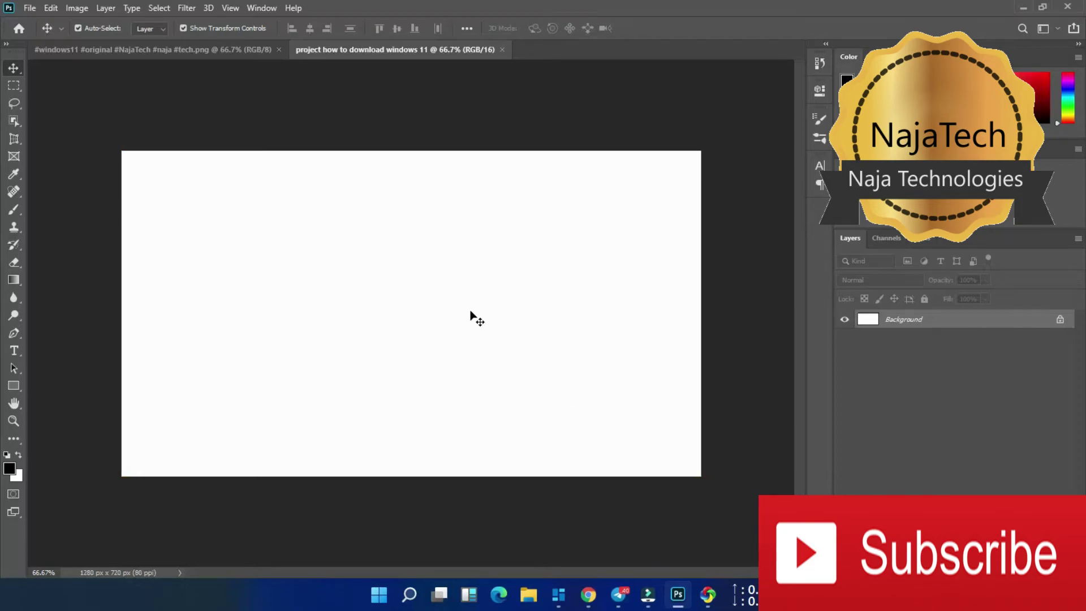
Switch between the thumbnail tab and the project tab, ending on the blank project document.
{"action": "left_click", "coordinate": [153, 49]}
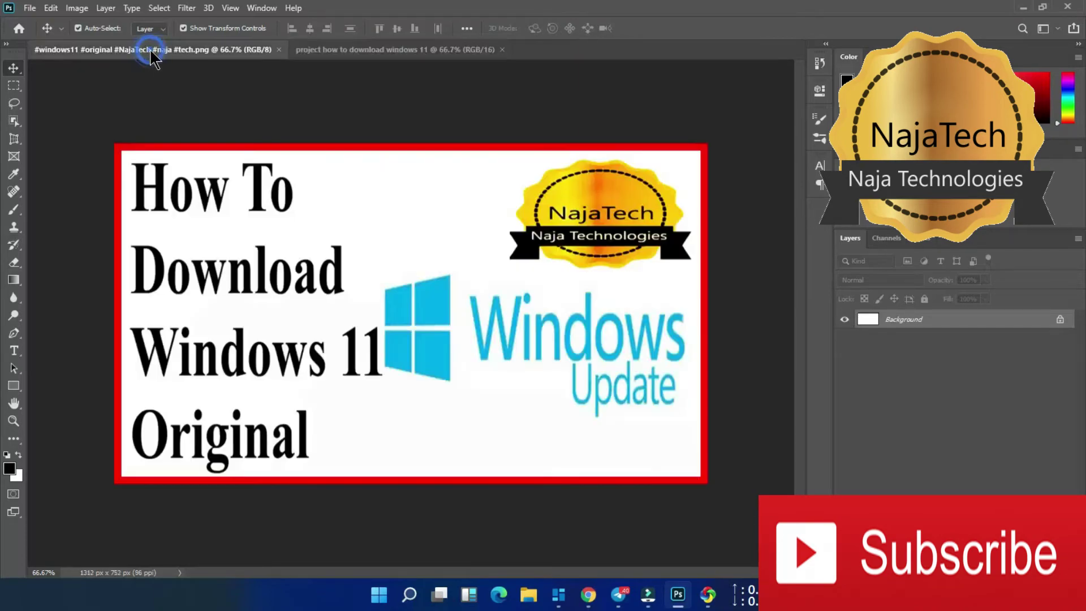
{"action": "left_click", "coordinate": [338, 54]}
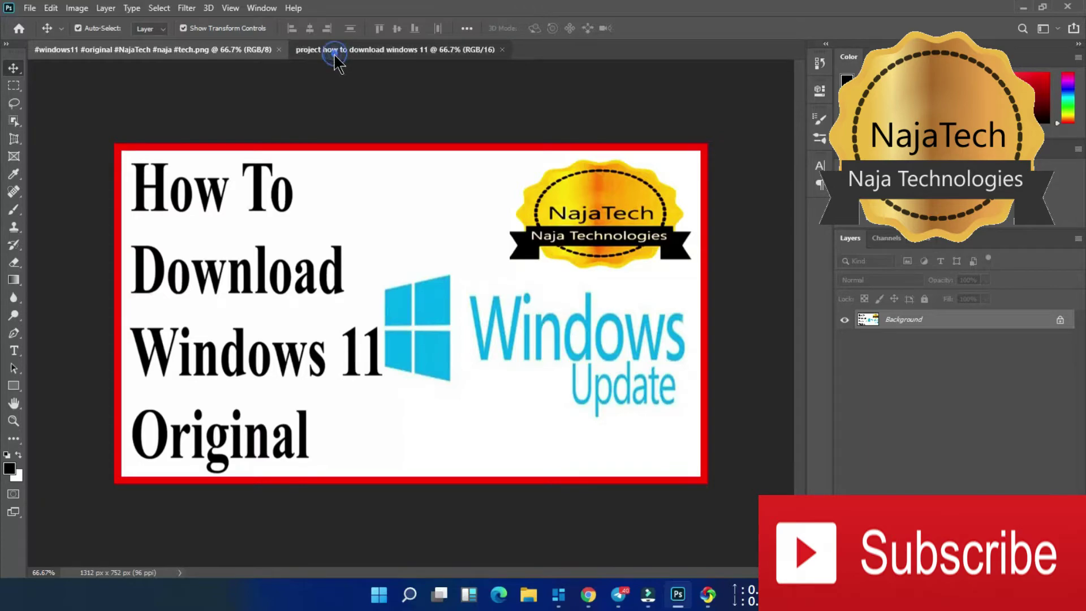
{"action": "left_click", "coordinate": [223, 49]}
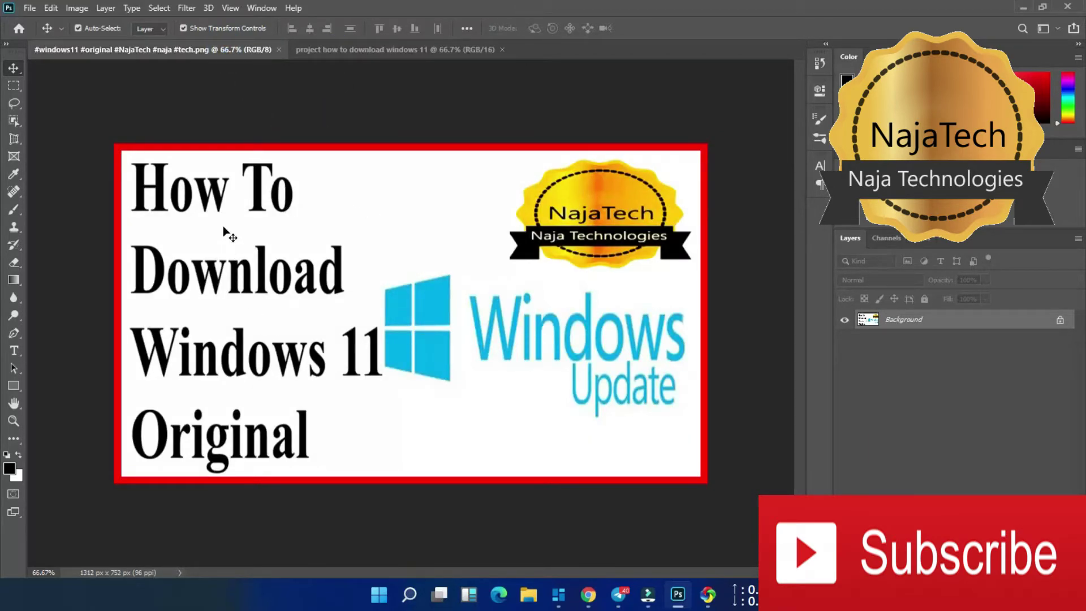
{"action": "left_click", "coordinate": [360, 52]}
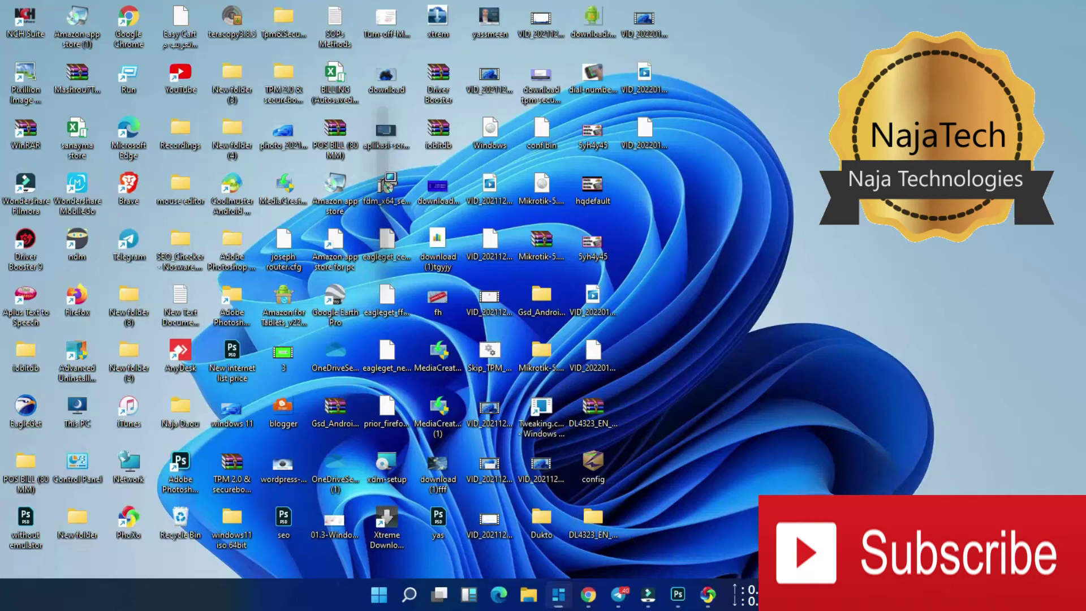
Try the Brave desktop shortcut, then launch Firefox from its desktop shortcut.
{"action": "double_click", "coordinate": [119, 193]}
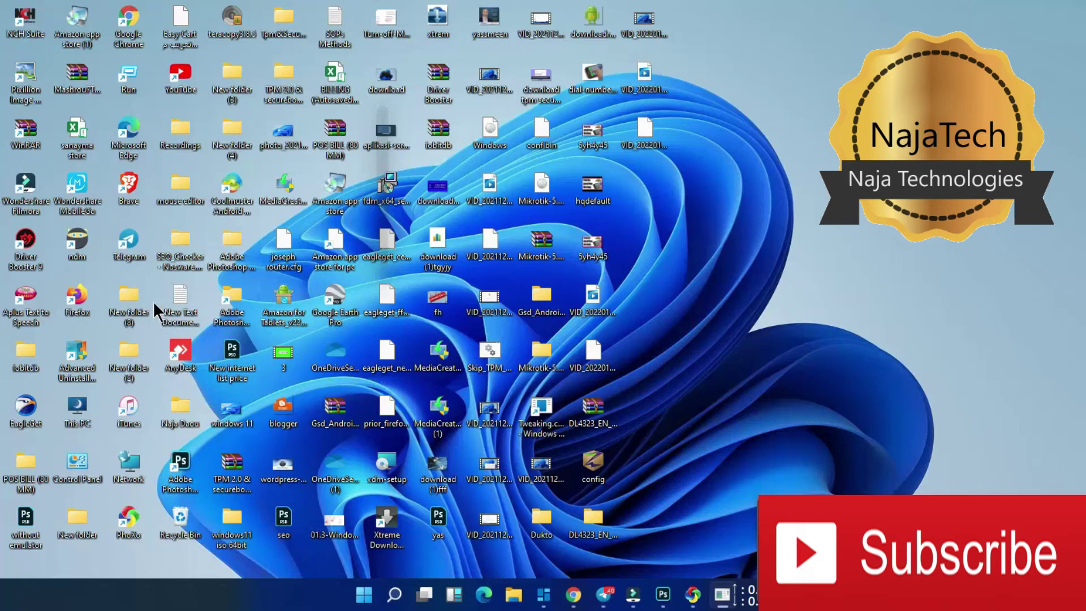
{"action": "double_click", "coordinate": [128, 182]}
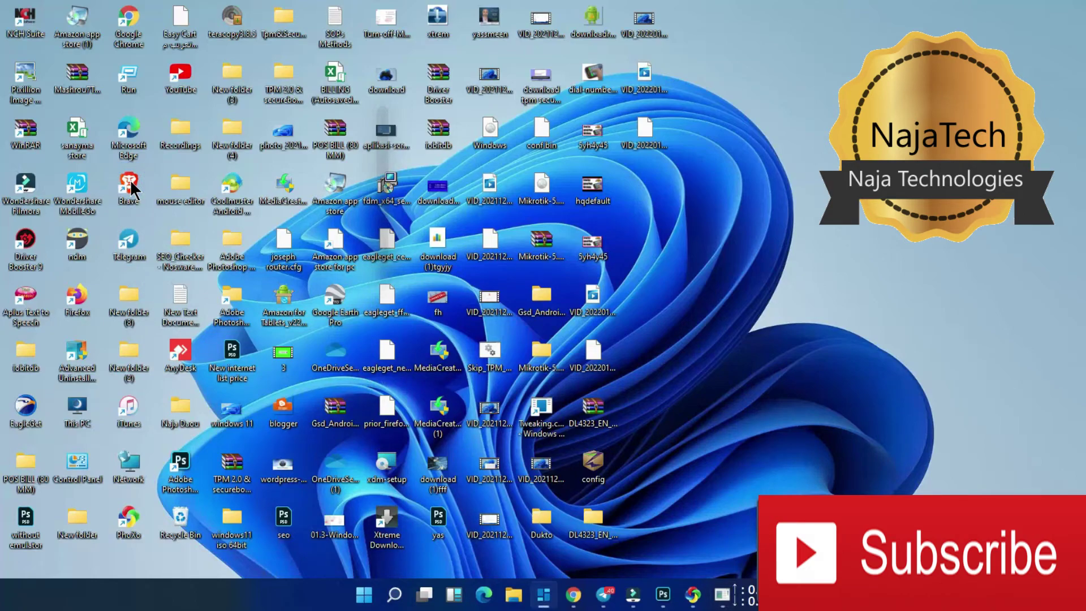
{"action": "double_click", "coordinate": [78, 301]}
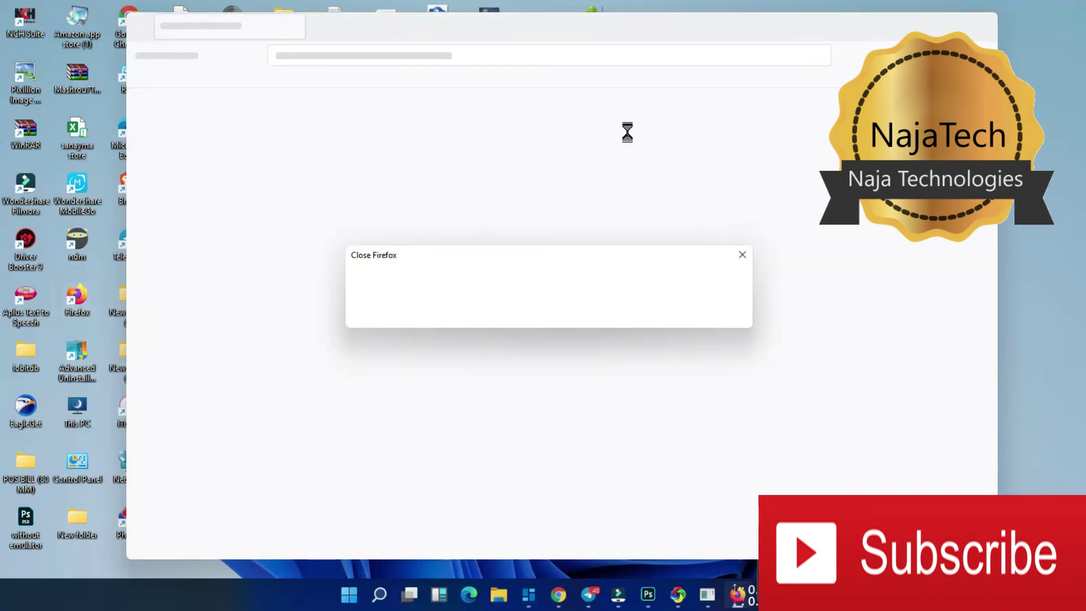
Dismiss the Close Firefox dialog and go to the pasted t.me/NajaTechgroup/45 link.
{"action": "left_click", "coordinate": [737, 255]}
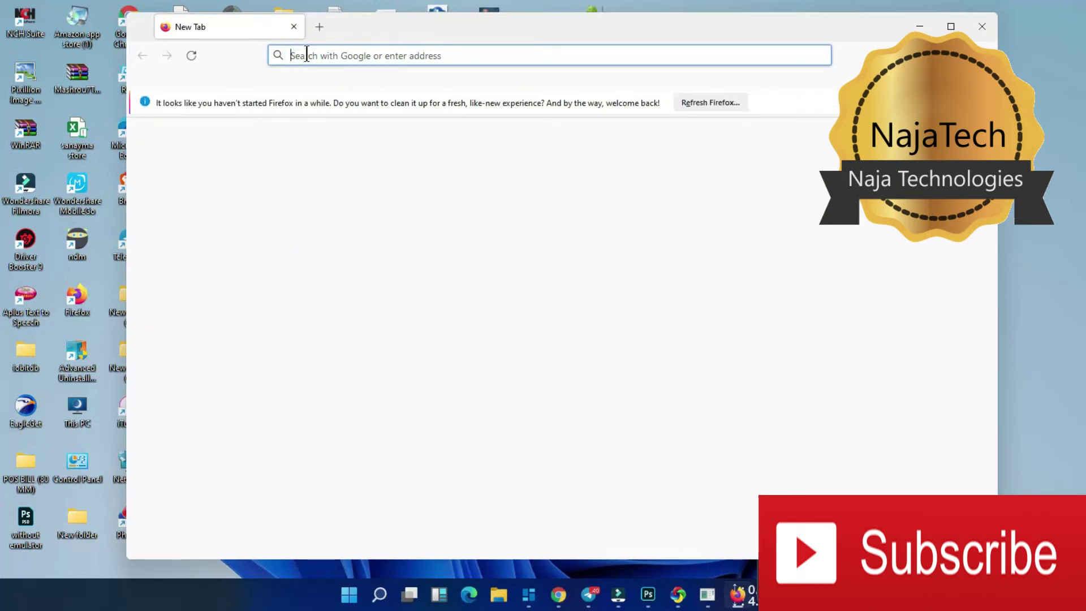
{"action": "right_click", "coordinate": [306, 55]}
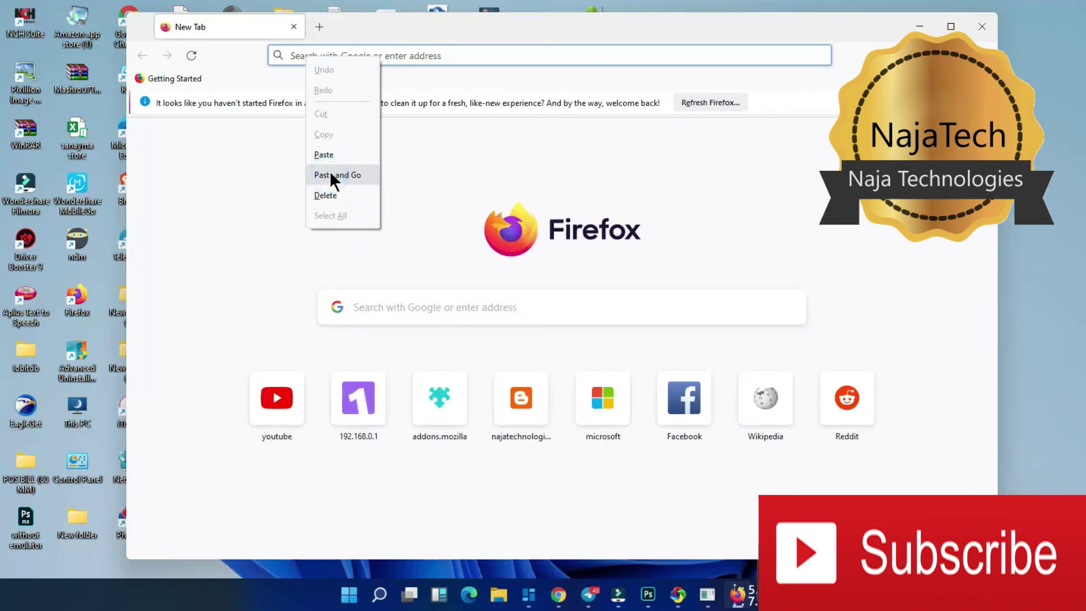
{"action": "key", "text": "Escape"}
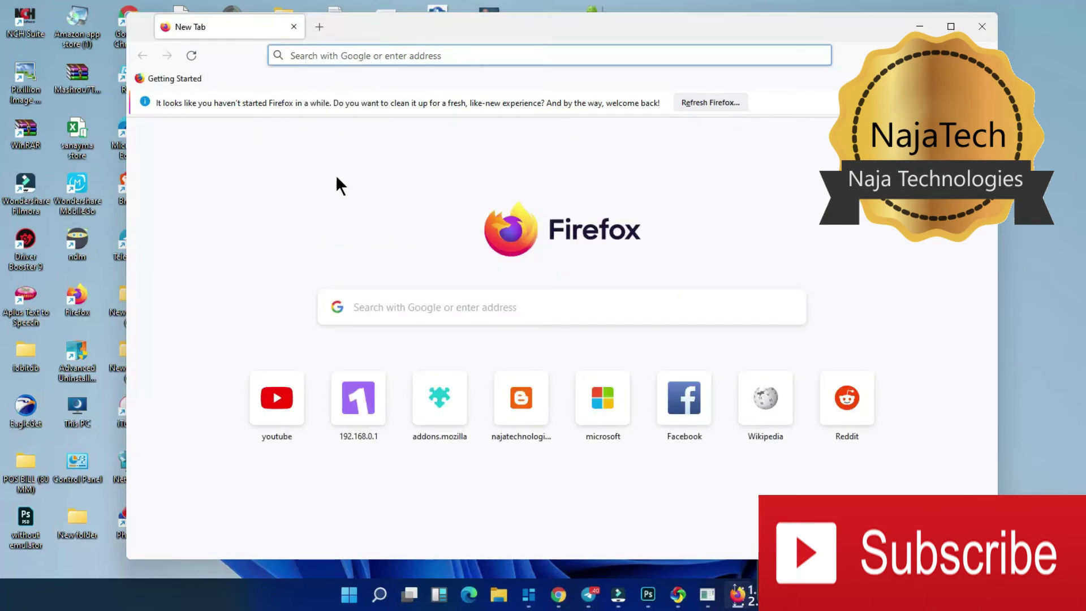
{"action": "type", "text": "https://t.me/NajaTechgroup/45"}
{"action": "key", "text": "Return"}
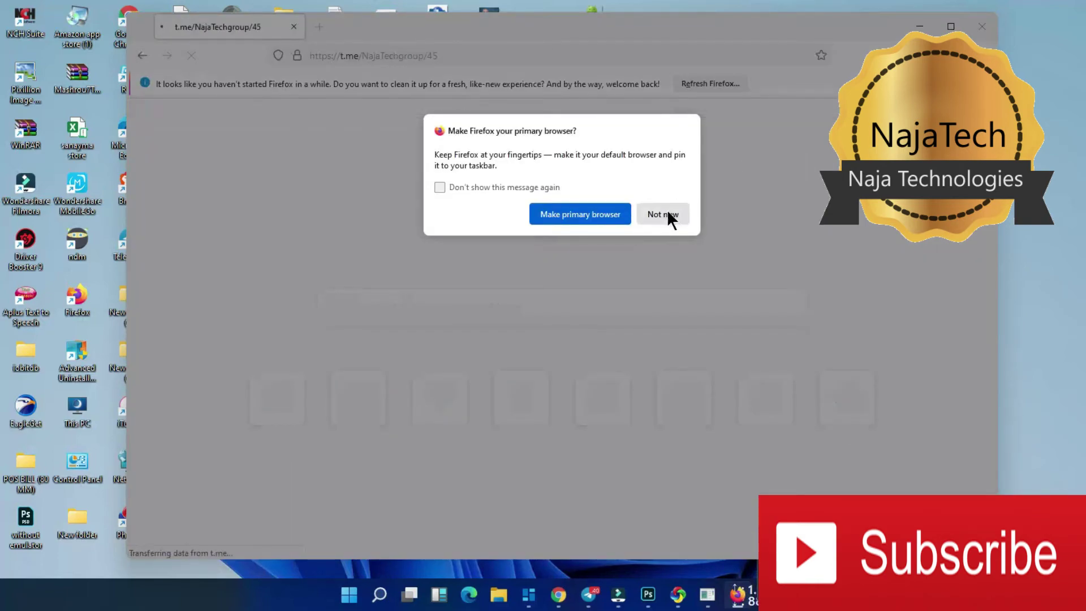
Decline the default-browser prompt, then view the post in its channel via Telegram Desktop.
{"action": "left_click", "coordinate": [667, 214]}
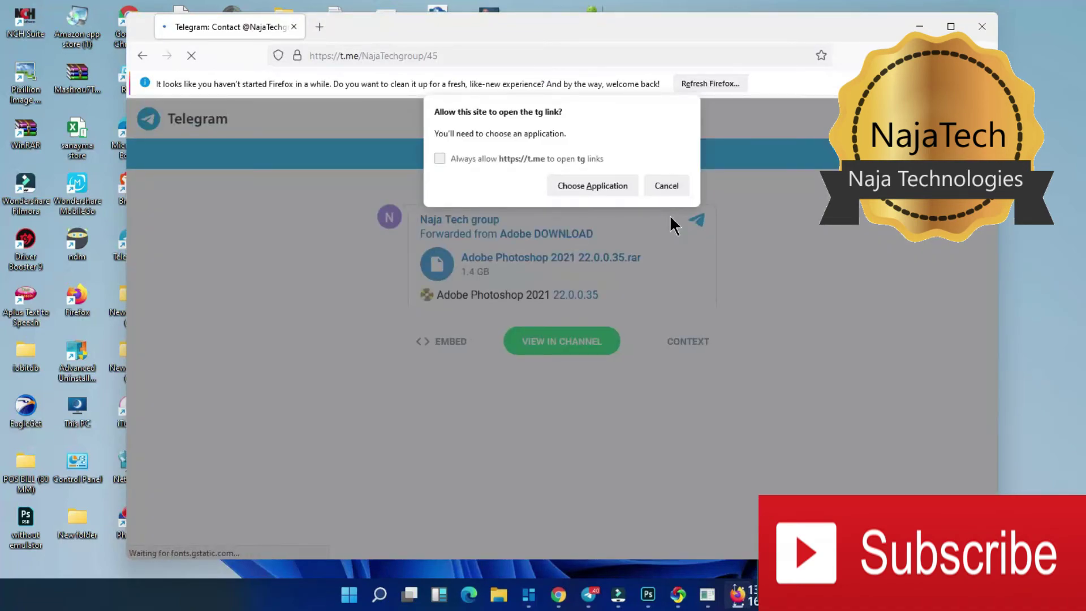
{"action": "left_click", "coordinate": [661, 185]}
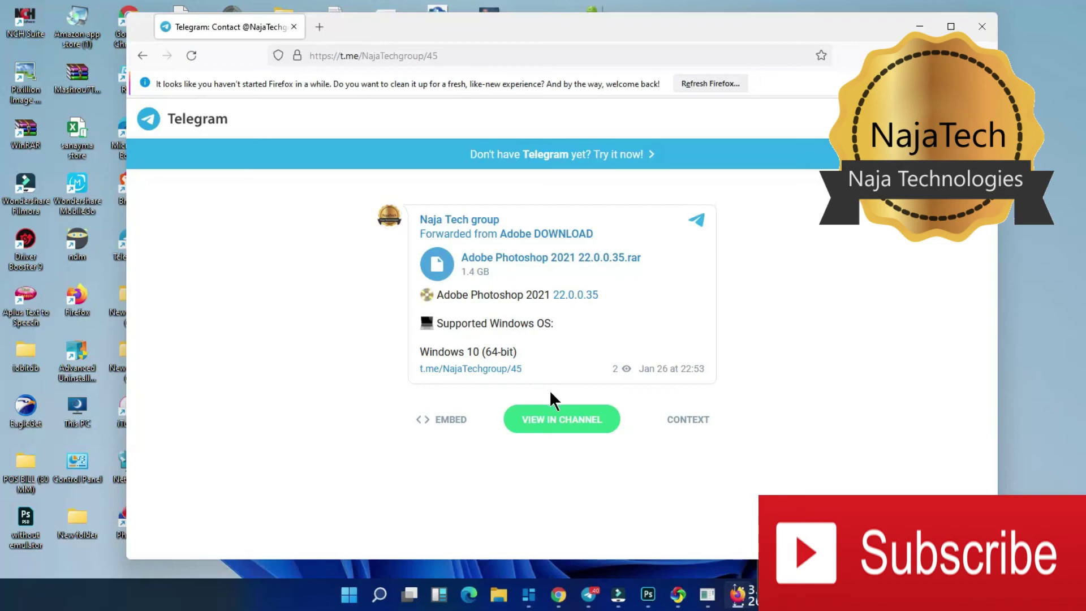
{"action": "left_click", "coordinate": [551, 422]}
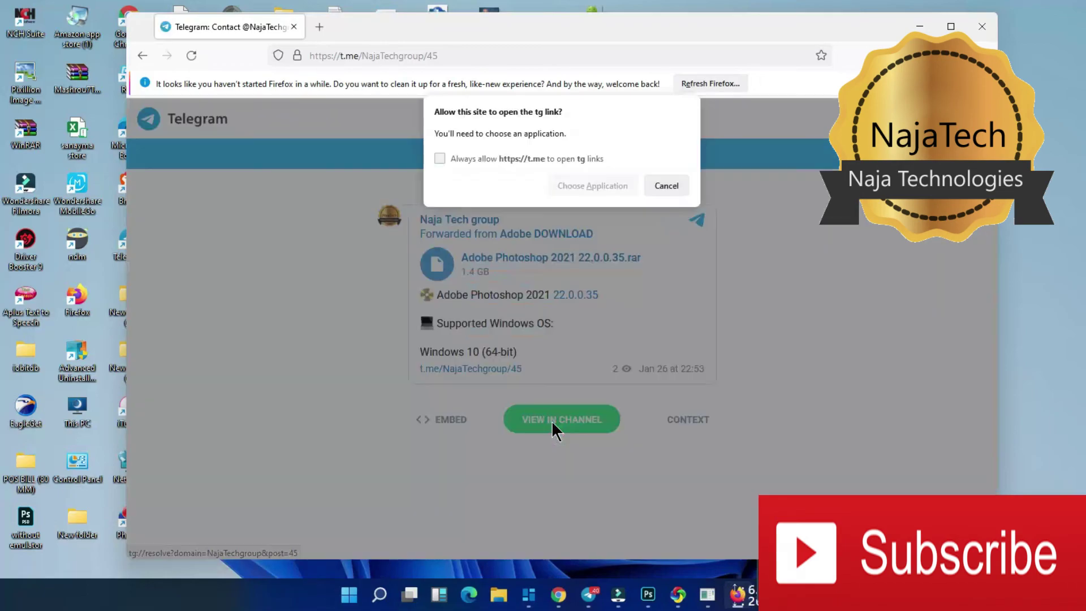
{"action": "left_click", "coordinate": [605, 185]}
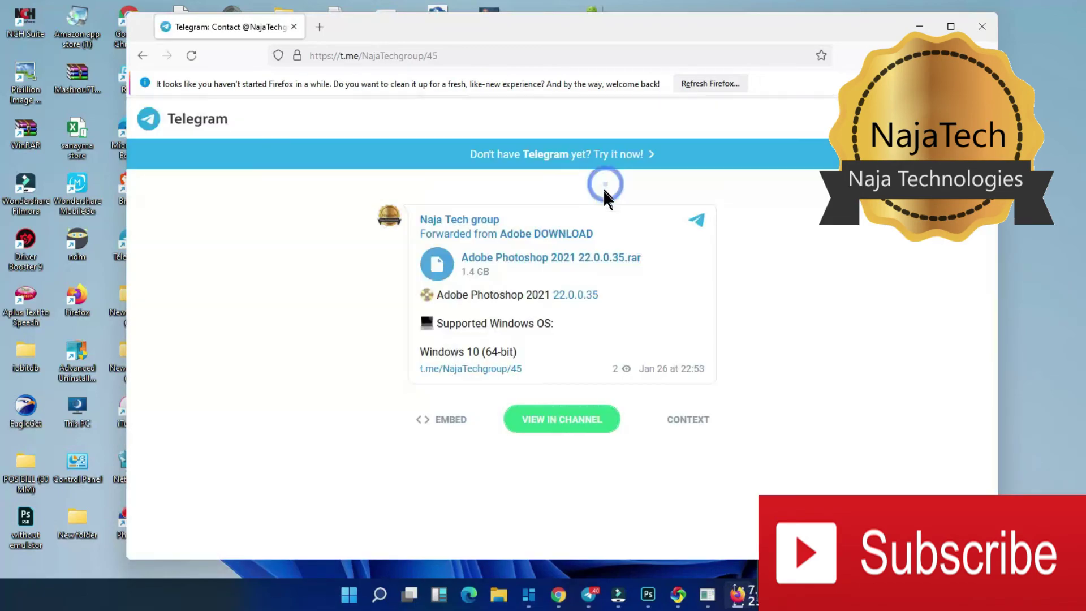
{"action": "left_click", "coordinate": [596, 262]}
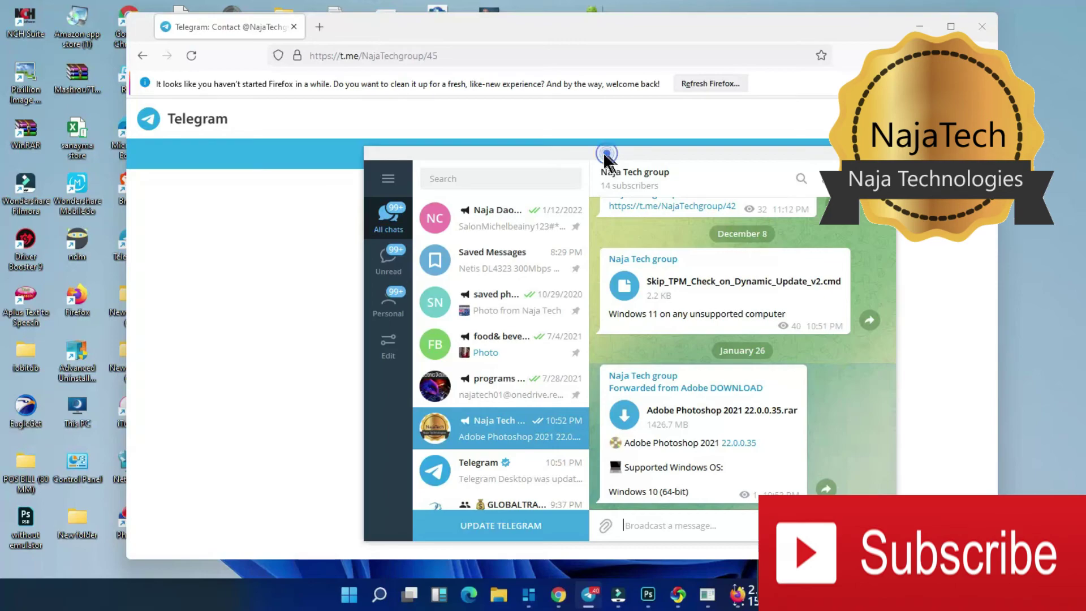
Move the Telegram window and download Adobe Photoshop 2021 22.0.0.35.rar, restarting it once.
{"action": "left_click_drag", "start_coordinate": [608, 155], "coordinate": [502, 36]}
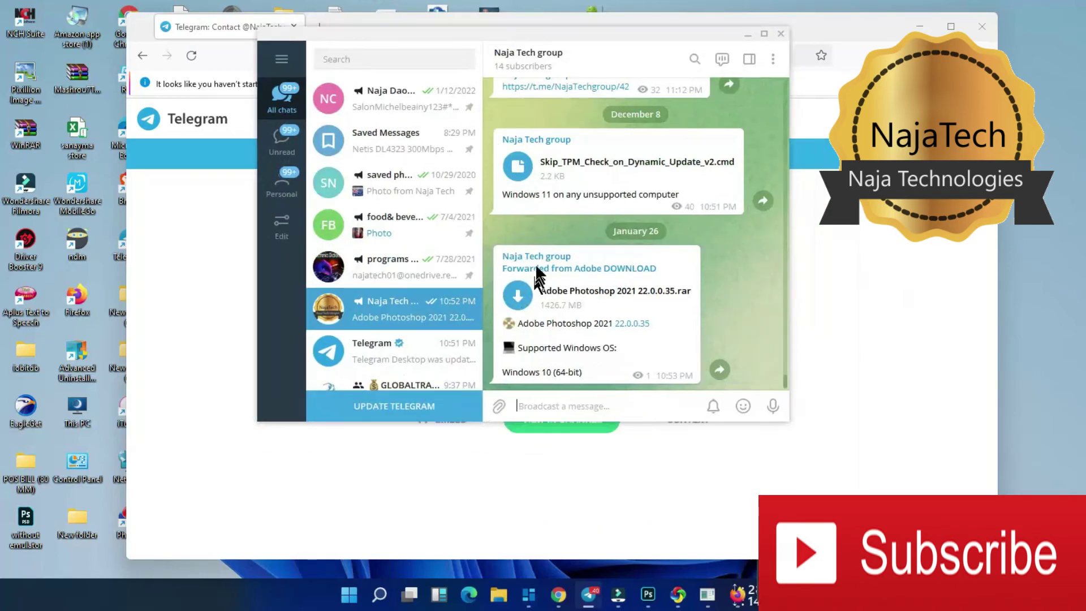
{"action": "left_click", "coordinate": [518, 295]}
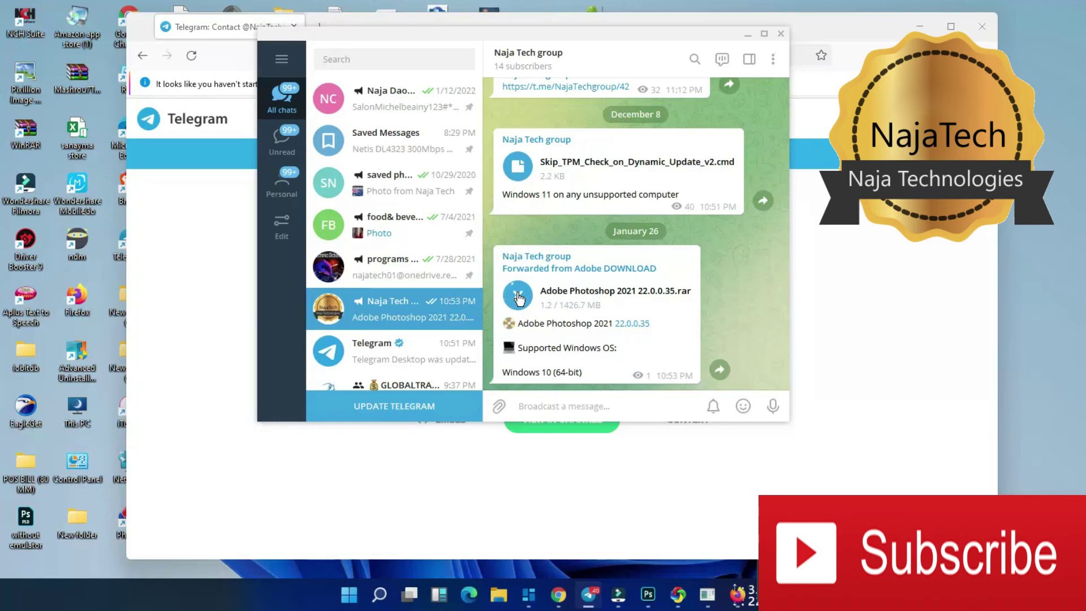
{"action": "left_click", "coordinate": [518, 298]}
{"action": "left_click", "coordinate": [524, 304]}
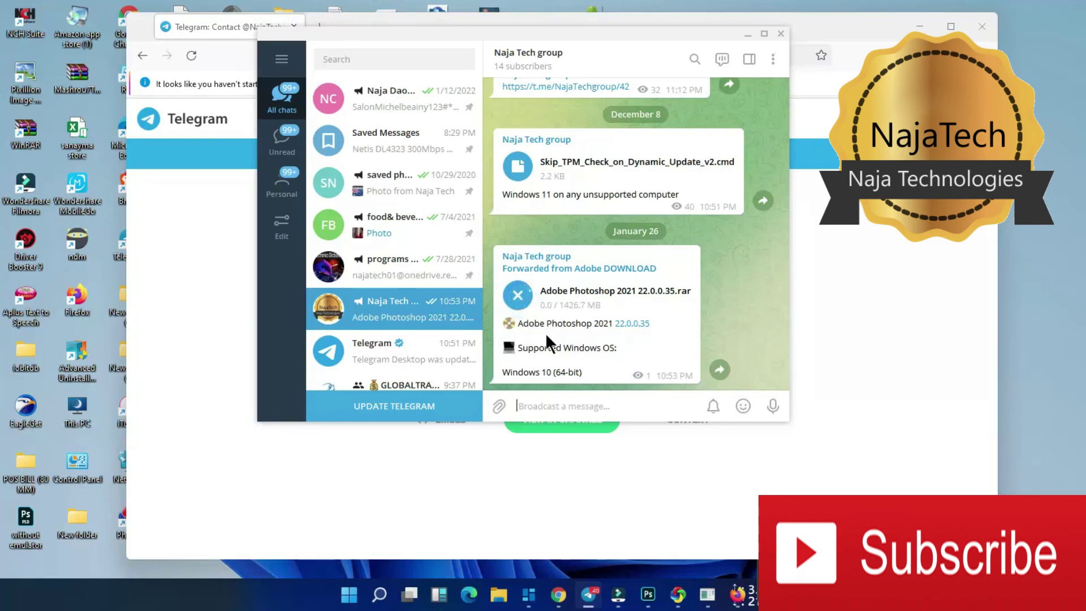